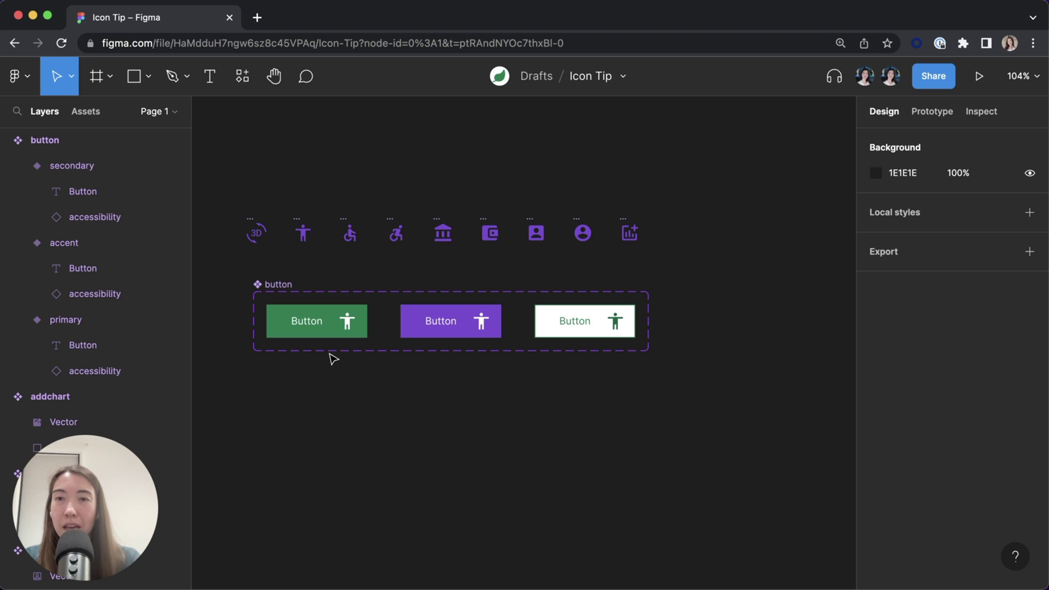
Step: Inspect the green primary button's accessibility icon, a 24×24 Icon instance, then deselect
{"action": "scroll", "coordinate": [340, 332], "scroll_direction": "up", "scroll_amount": 2}
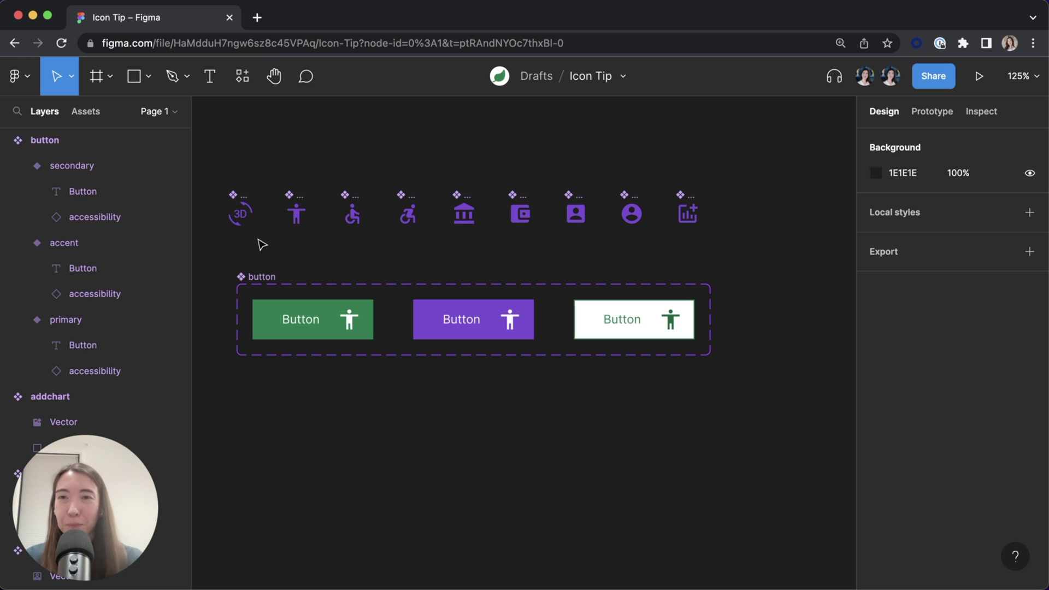
{"action": "left_click", "coordinate": [327, 340]}
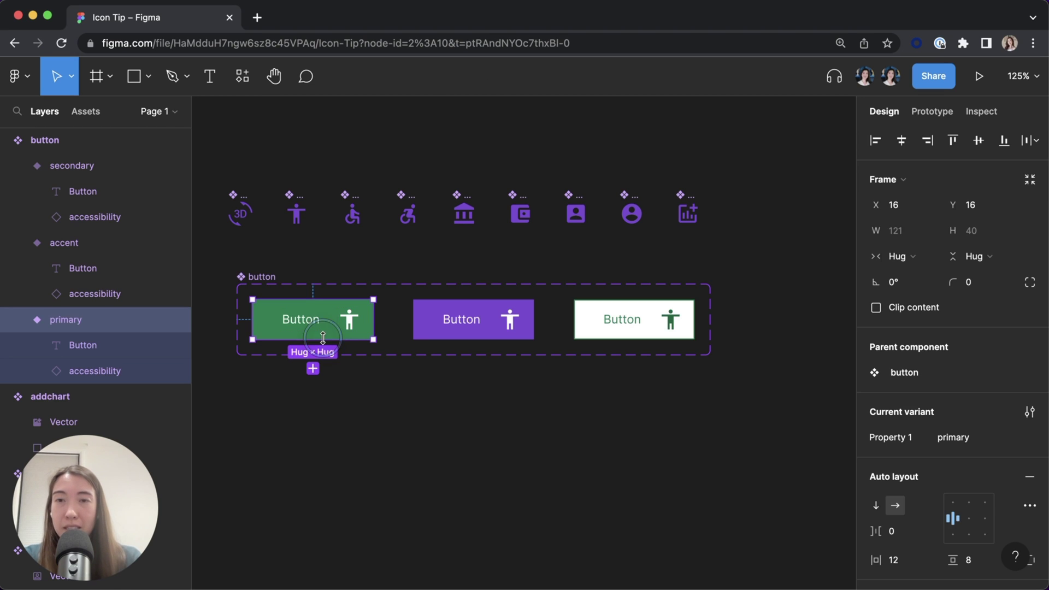
{"action": "left_click", "coordinate": [356, 327]}
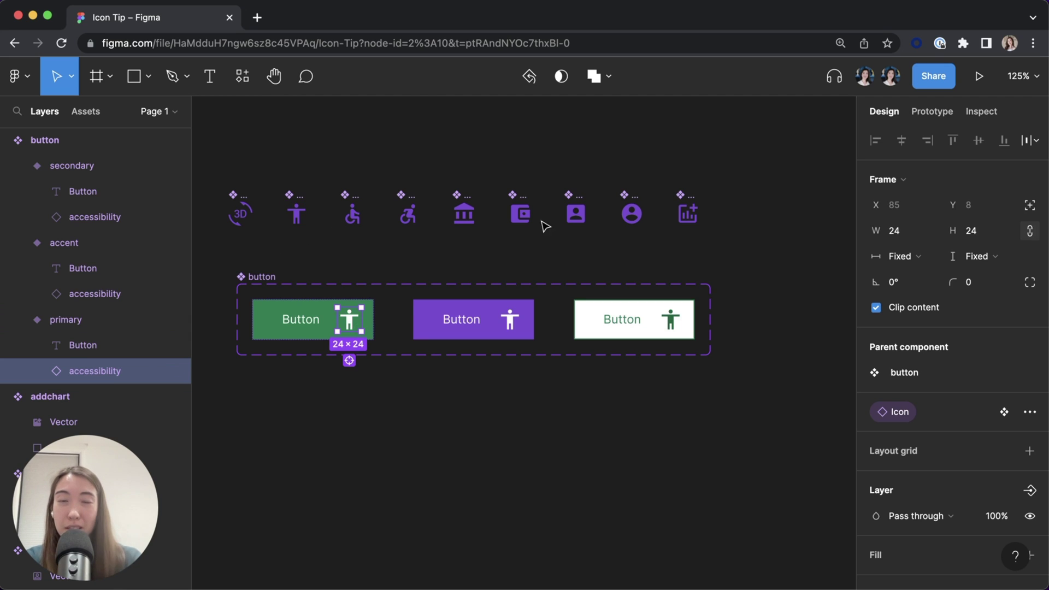
{"action": "left_click", "coordinate": [490, 424]}
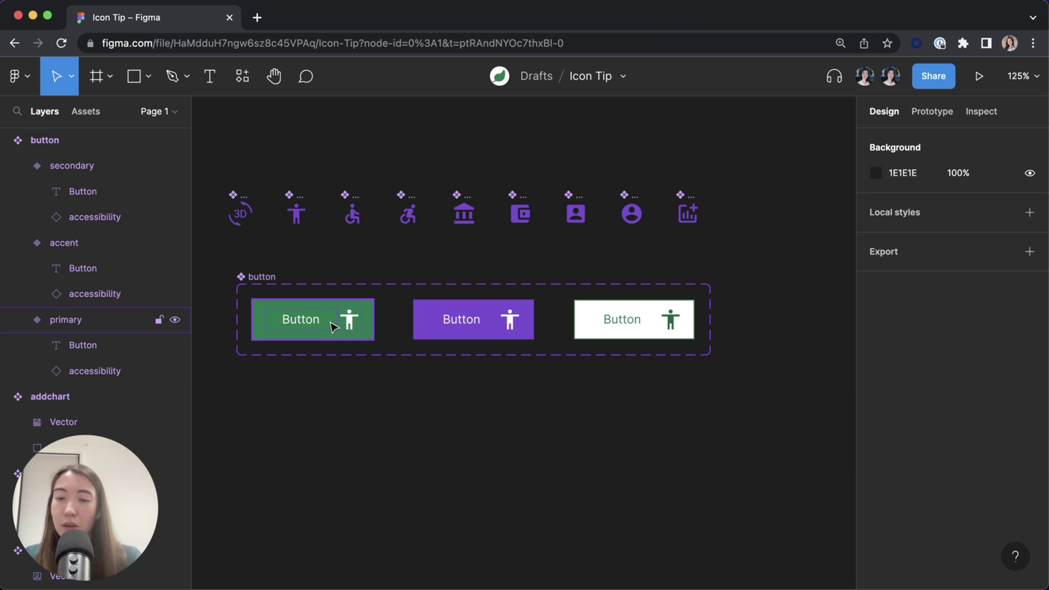
Step: Place a primary button instance below the set and swap its icon to 3d_rotation
{"action": "left_click_drag", "start_coordinate": [335, 326], "coordinate": [440, 451]}
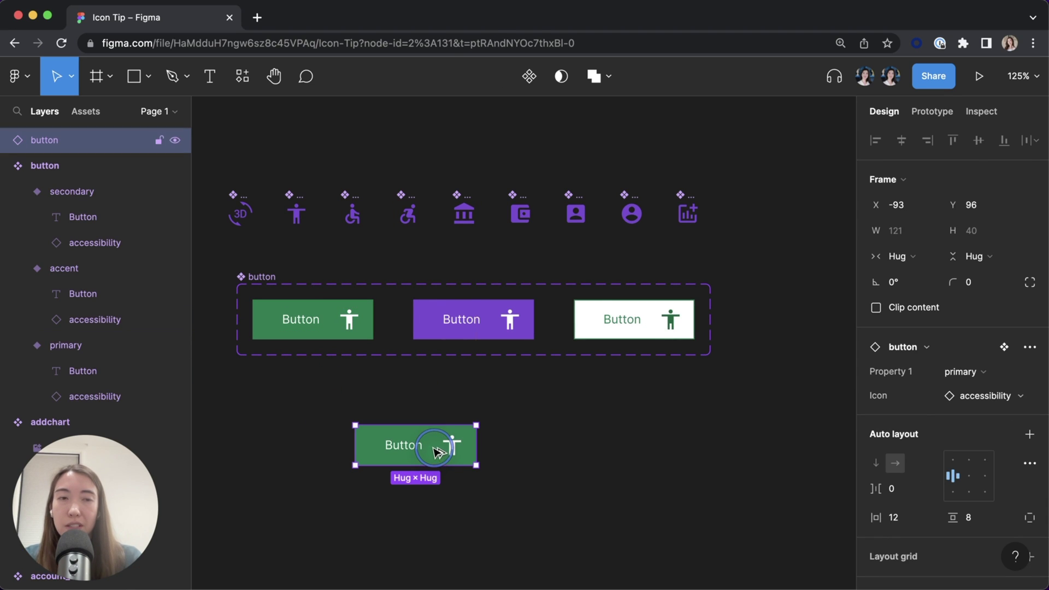
{"action": "left_click", "coordinate": [1000, 396]}
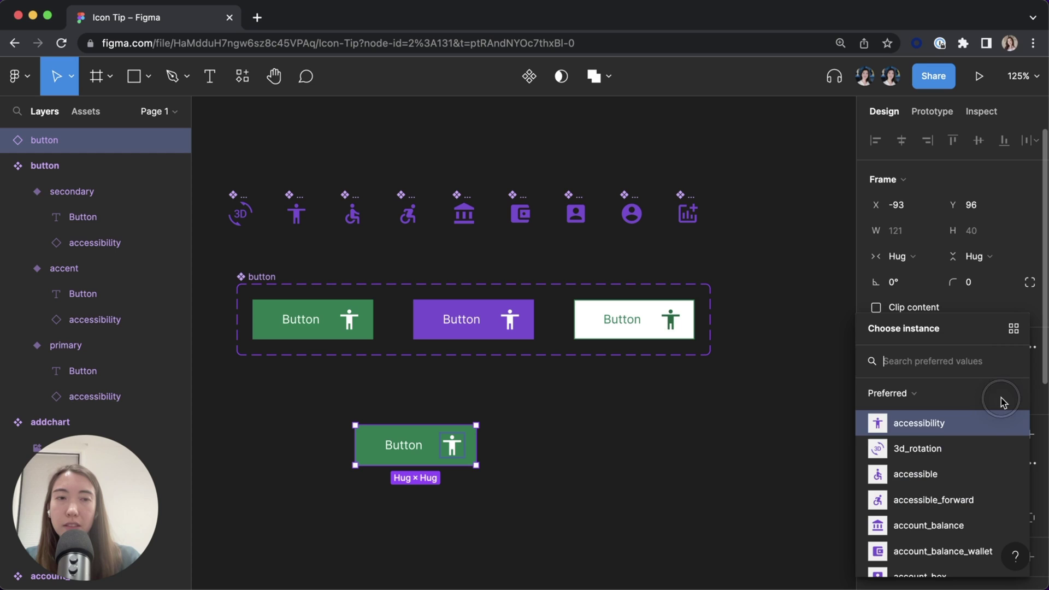
{"action": "left_click", "coordinate": [958, 451]}
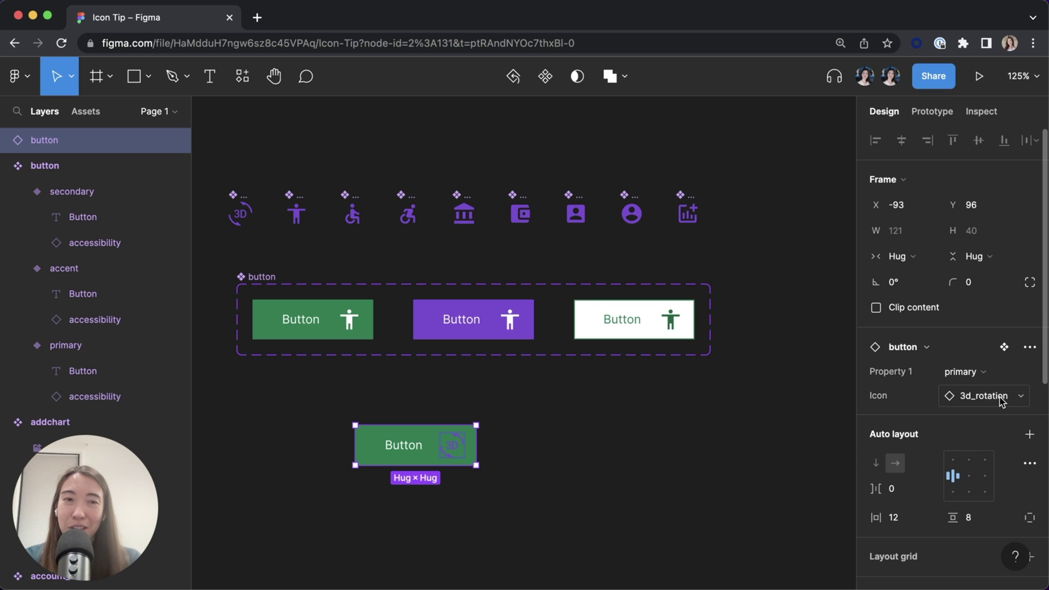
{"action": "left_click", "coordinate": [551, 458]}
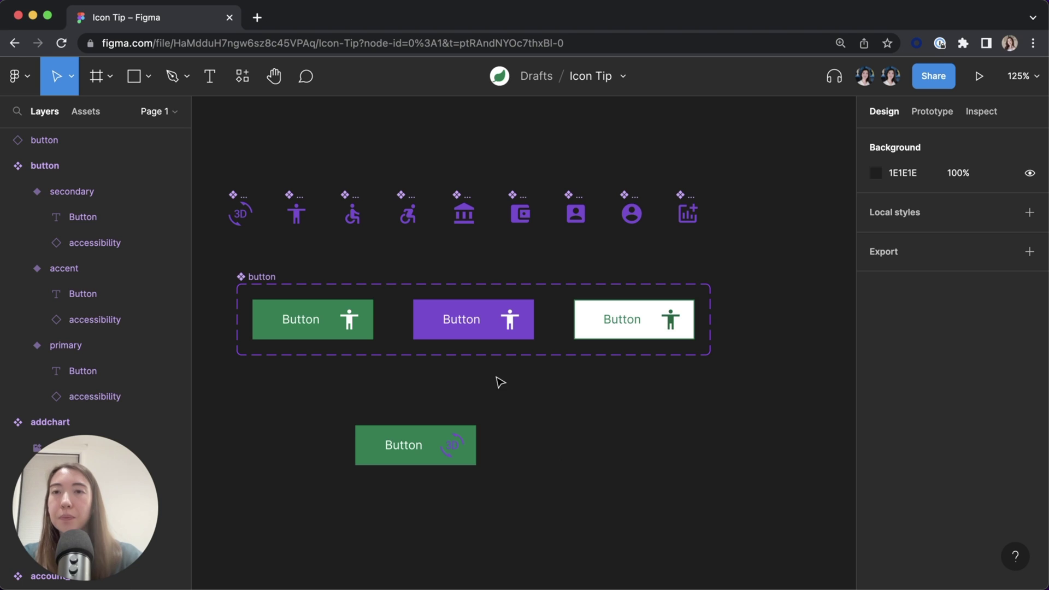
Step: Cut the whole row of icon components and paste it back in place
{"action": "left_click_drag", "start_coordinate": [212, 172], "coordinate": [770, 235]}
{"action": "key", "text": "ctrl+x"}
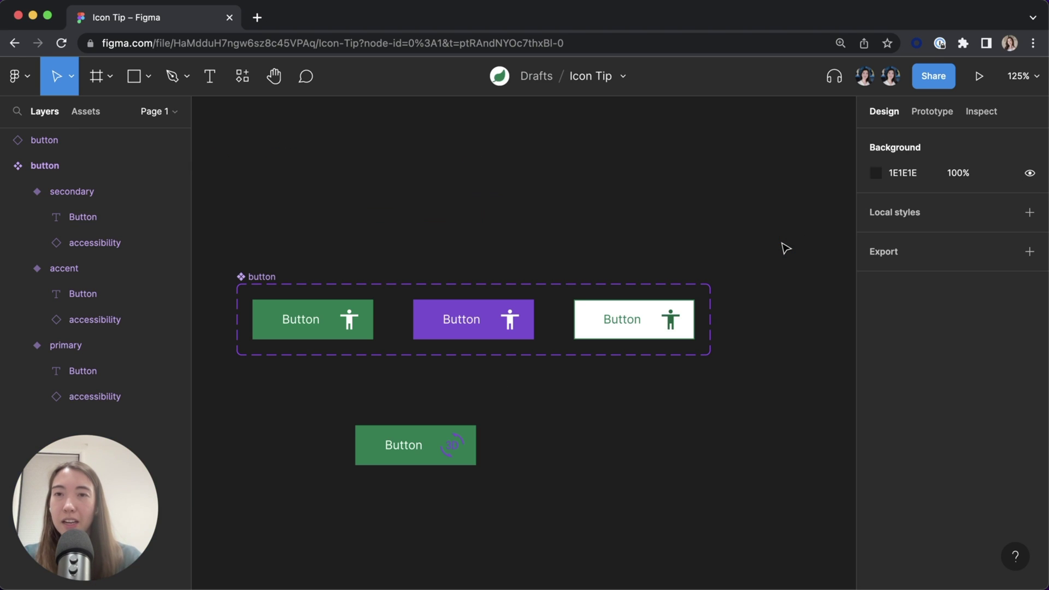
{"action": "key", "text": "ctrl+v"}
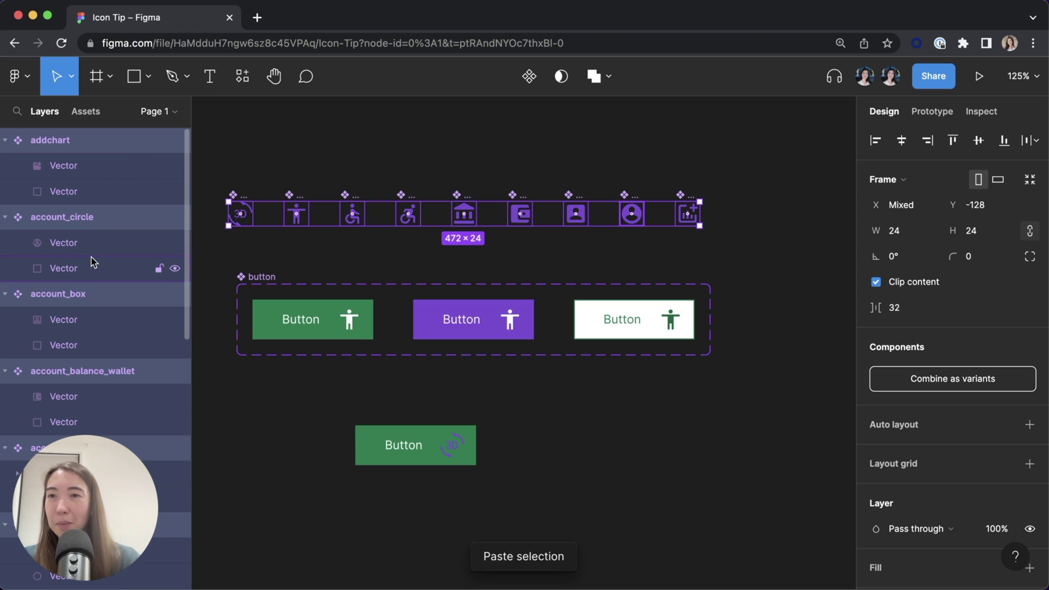
Step: Review each icon's children in the Layers panel and select addchart's square Vector
{"action": "scroll", "coordinate": [83, 234], "scroll_direction": "down", "scroll_amount": 2}
{"action": "scroll", "coordinate": [83, 233], "scroll_direction": "down", "scroll_amount": 2}
{"action": "scroll", "coordinate": [83, 218], "scroll_direction": "down", "scroll_amount": 1}
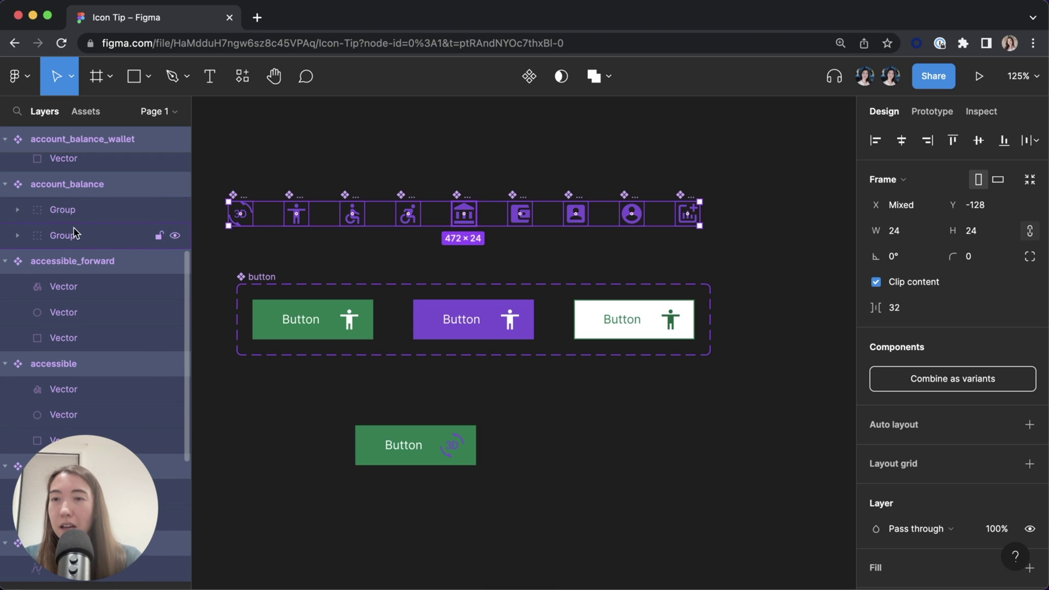
{"action": "scroll", "coordinate": [74, 233], "scroll_direction": "down", "scroll_amount": 2}
{"action": "scroll", "coordinate": [75, 234], "scroll_direction": "down", "scroll_amount": 1}
{"action": "scroll", "coordinate": [74, 233], "scroll_direction": "down", "scroll_amount": 1}
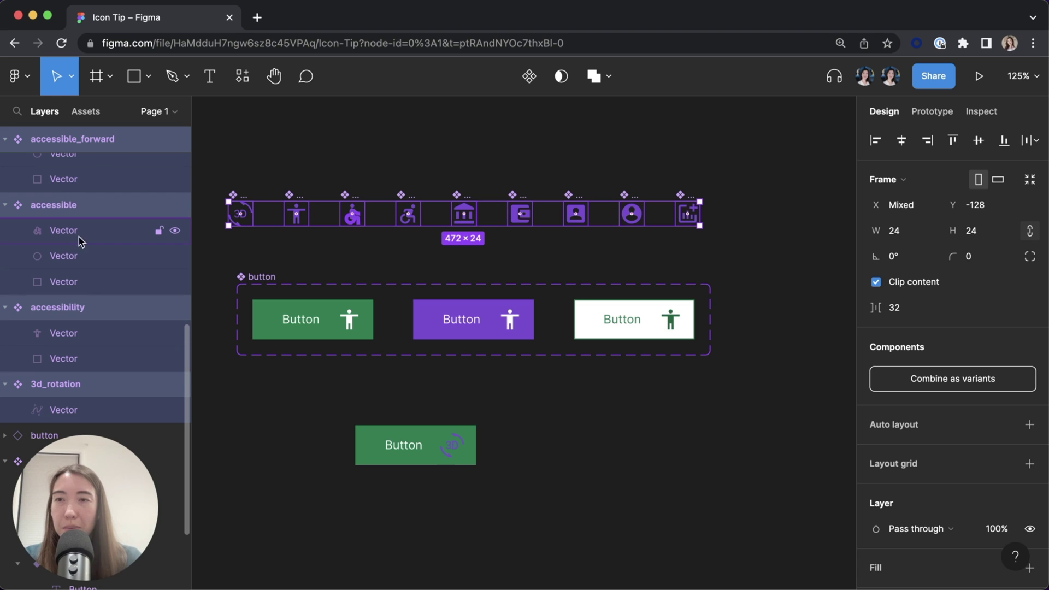
{"action": "scroll", "coordinate": [79, 241], "scroll_direction": "up", "scroll_amount": 5}
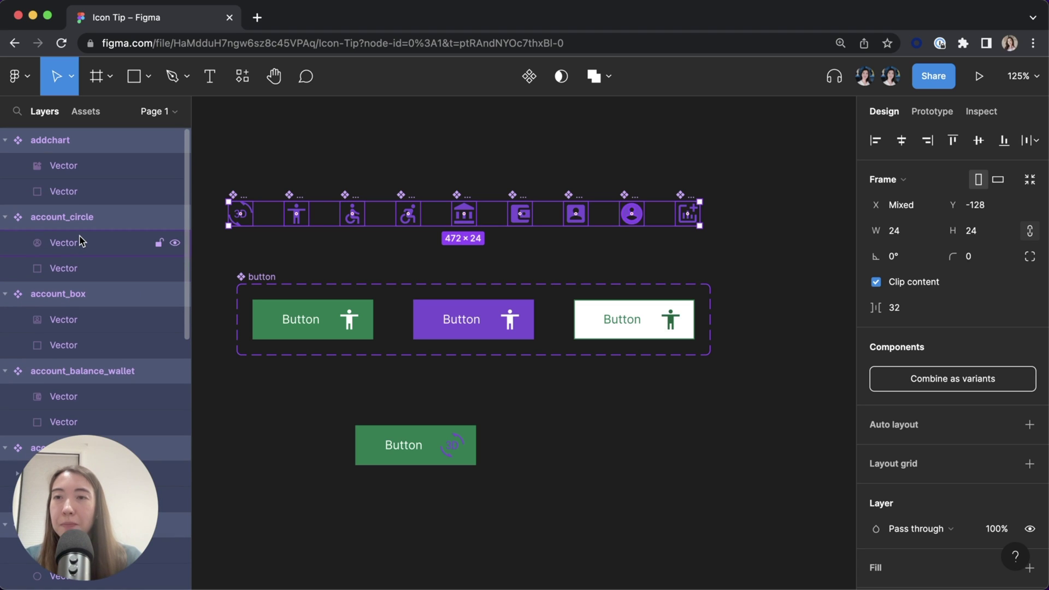
{"action": "left_click", "coordinate": [67, 191]}
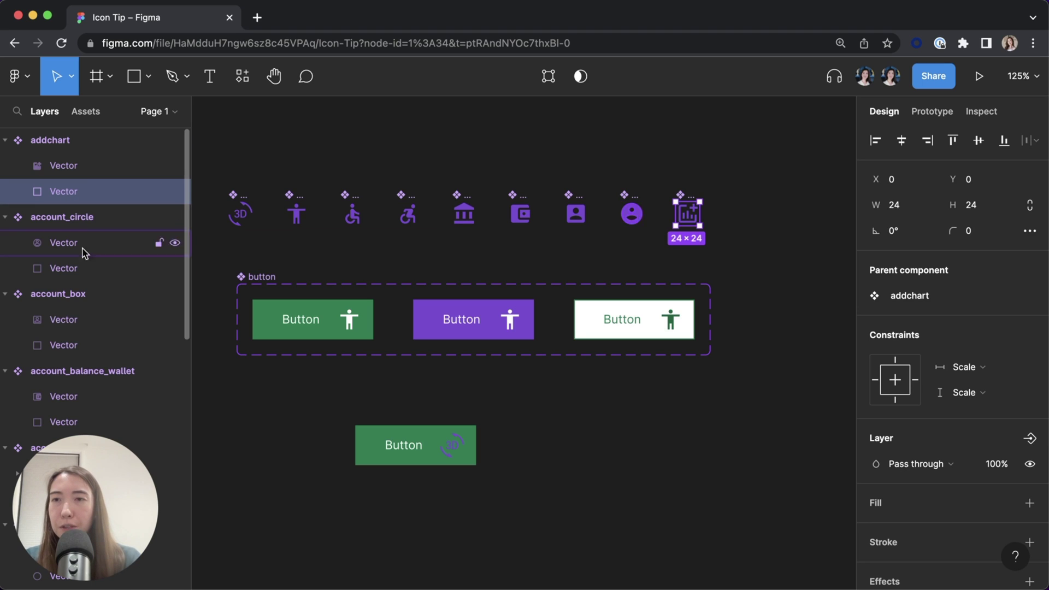
Step: Delete the square bounding Vectors from addchart and account_circle
{"action": "left_click", "coordinate": [83, 273], "text": "shift"}
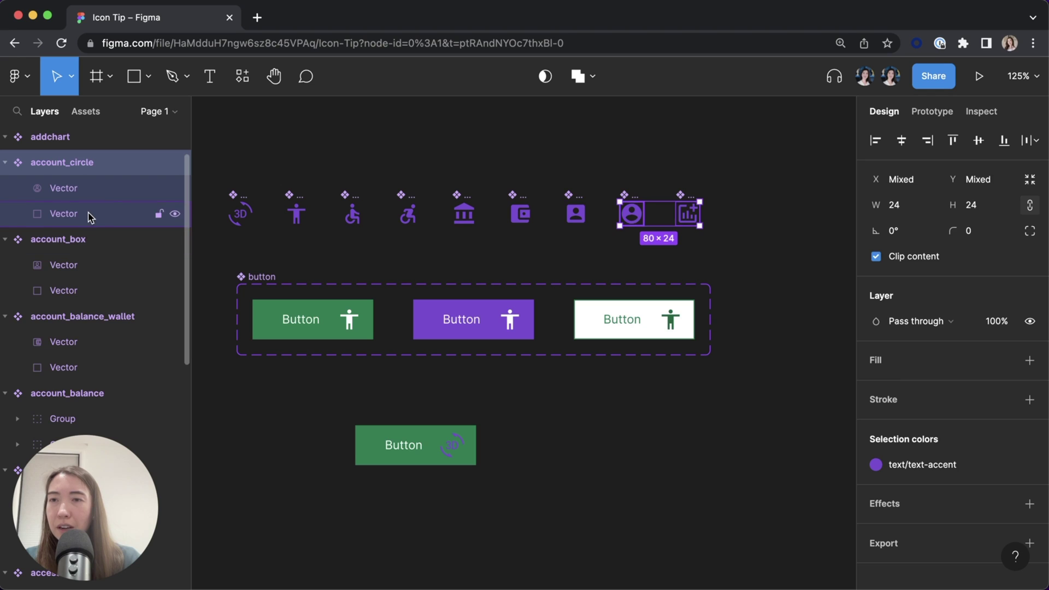
{"action": "left_click", "coordinate": [87, 215]}
{"action": "left_click", "coordinate": [86, 190]}
{"action": "key", "text": "Delete"}
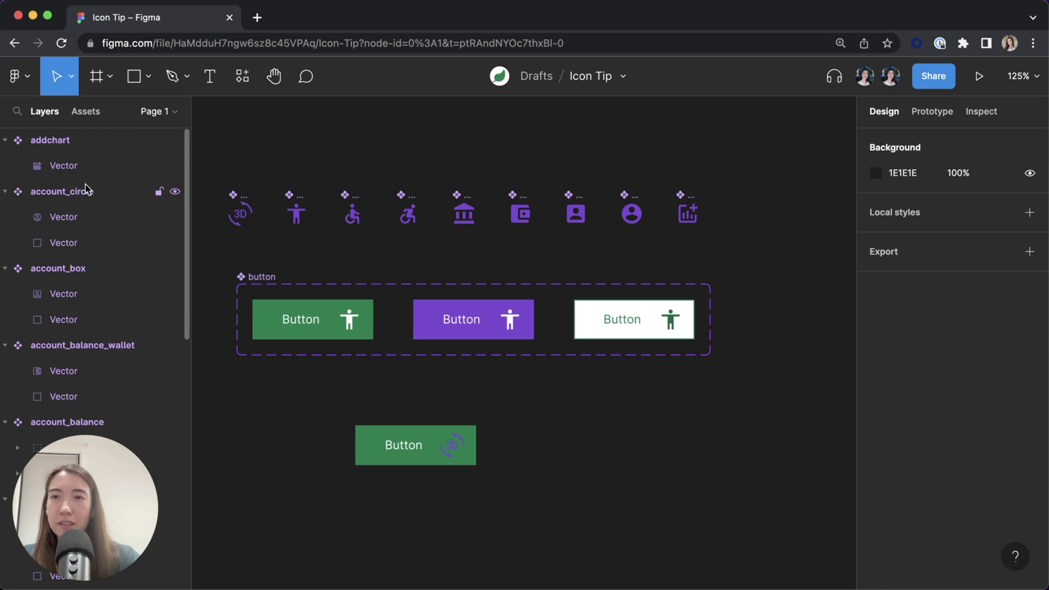
{"action": "left_click", "coordinate": [83, 242]}
{"action": "key", "text": "Delete"}
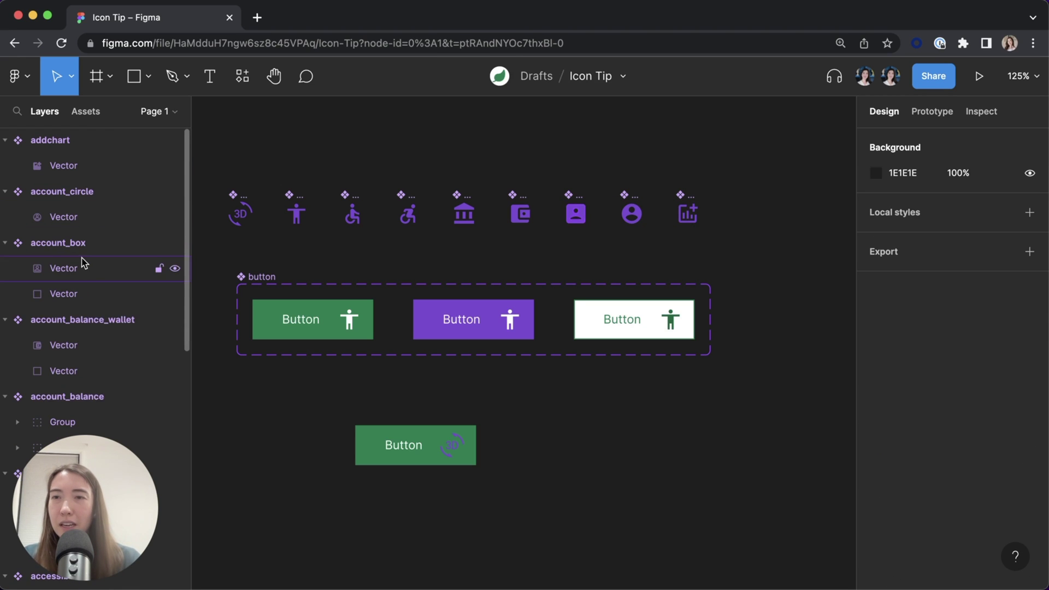
Step: Delete the square bounding Vectors from account_box and account_balance_wallet
{"action": "scroll", "coordinate": [83, 262], "scroll_direction": "down", "scroll_amount": 1}
{"action": "left_click", "coordinate": [84, 270]}
{"action": "key", "text": "Delete"}
{"action": "scroll", "coordinate": [83, 269], "scroll_direction": "down", "scroll_amount": 1}
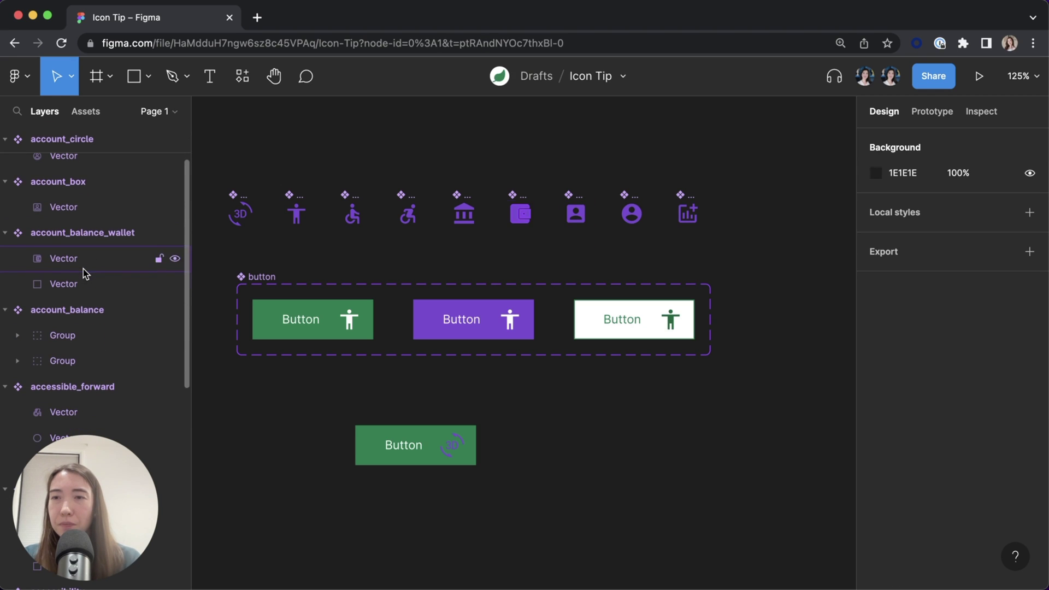
{"action": "left_click", "coordinate": [83, 282]}
{"action": "key", "text": "Delete"}
Step: Delete the square bounding Vectors from accessible_forward and accessible
{"action": "scroll", "coordinate": [83, 277], "scroll_direction": "down", "scroll_amount": 2}
{"action": "scroll", "coordinate": [83, 279], "scroll_direction": "down", "scroll_amount": 3}
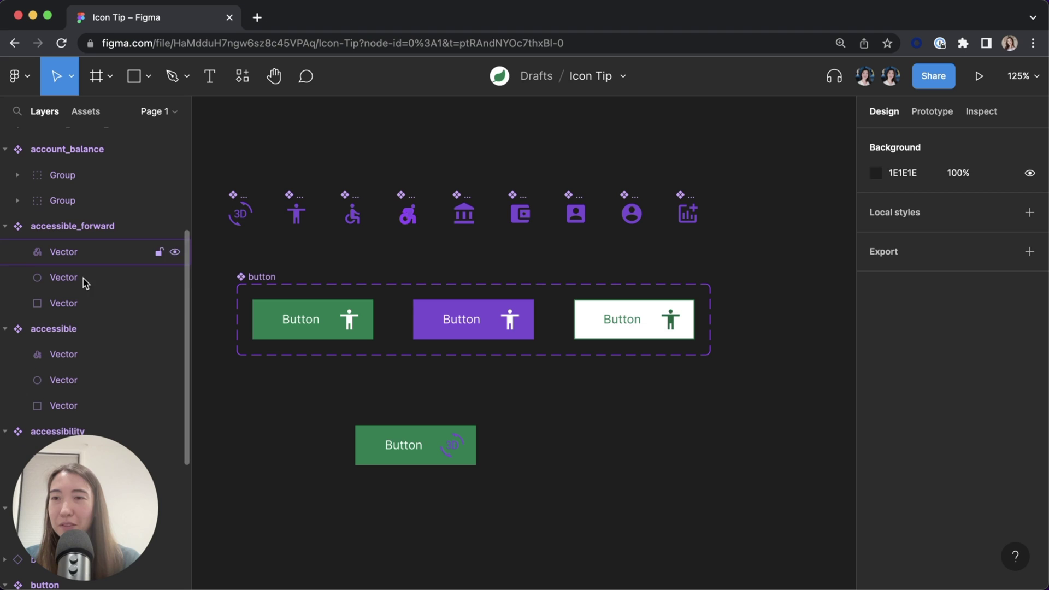
{"action": "left_click", "coordinate": [83, 302]}
{"action": "key", "text": "Delete"}
{"action": "scroll", "coordinate": [85, 300], "scroll_direction": "down", "scroll_amount": 4}
{"action": "scroll", "coordinate": [84, 301], "scroll_direction": "down", "scroll_amount": 3}
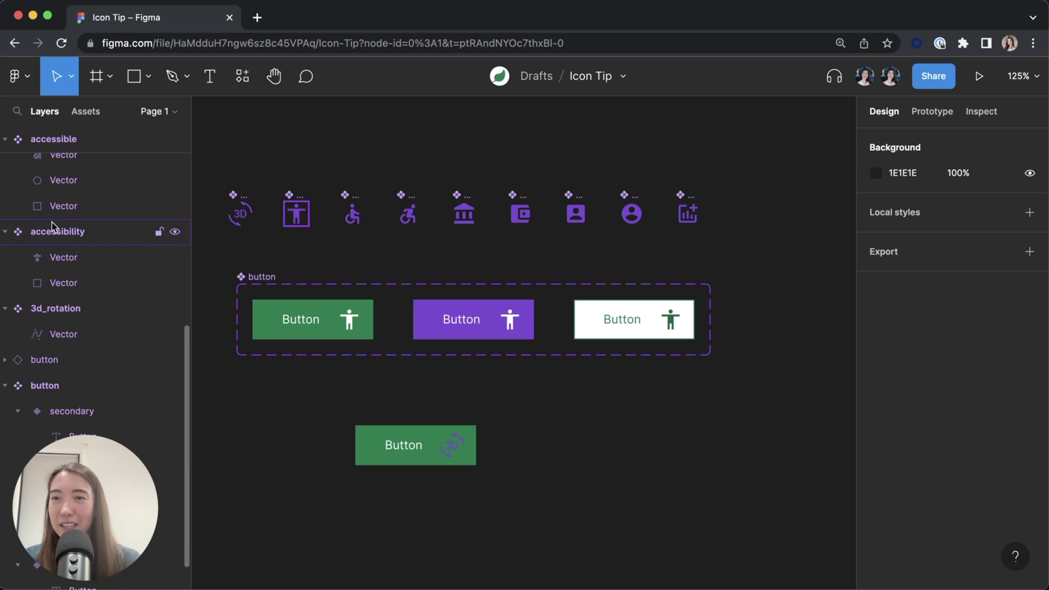
{"action": "left_click", "coordinate": [76, 206]}
{"action": "key", "text": "Delete"}
Step: Delete accessibility's square bounding Vector and scroll to account_balance's layers
{"action": "left_click", "coordinate": [75, 267]}
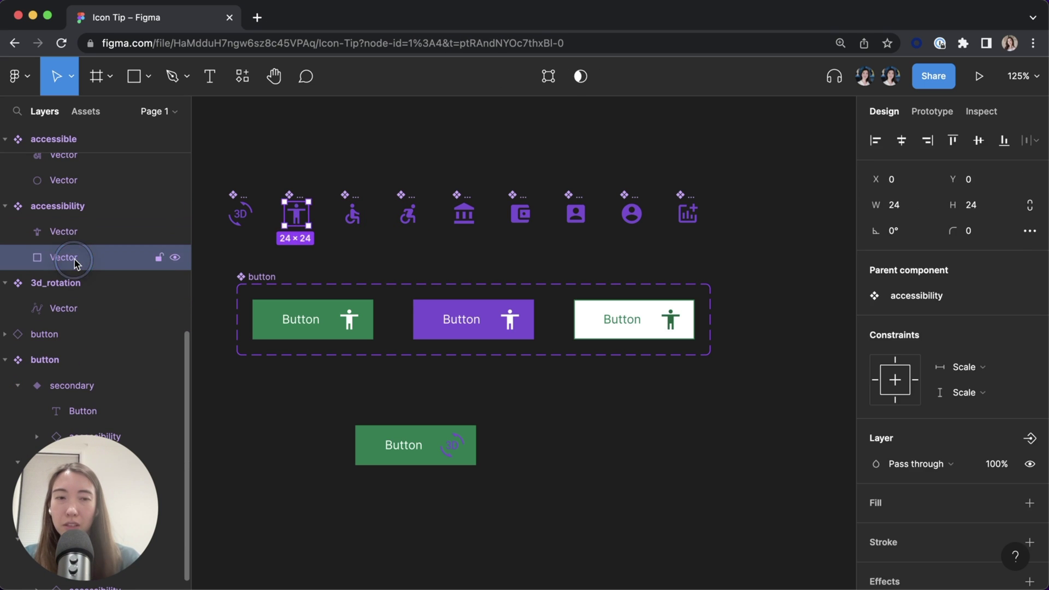
{"action": "key", "text": "Delete"}
{"action": "scroll", "coordinate": [93, 254], "scroll_direction": "up", "scroll_amount": 15}
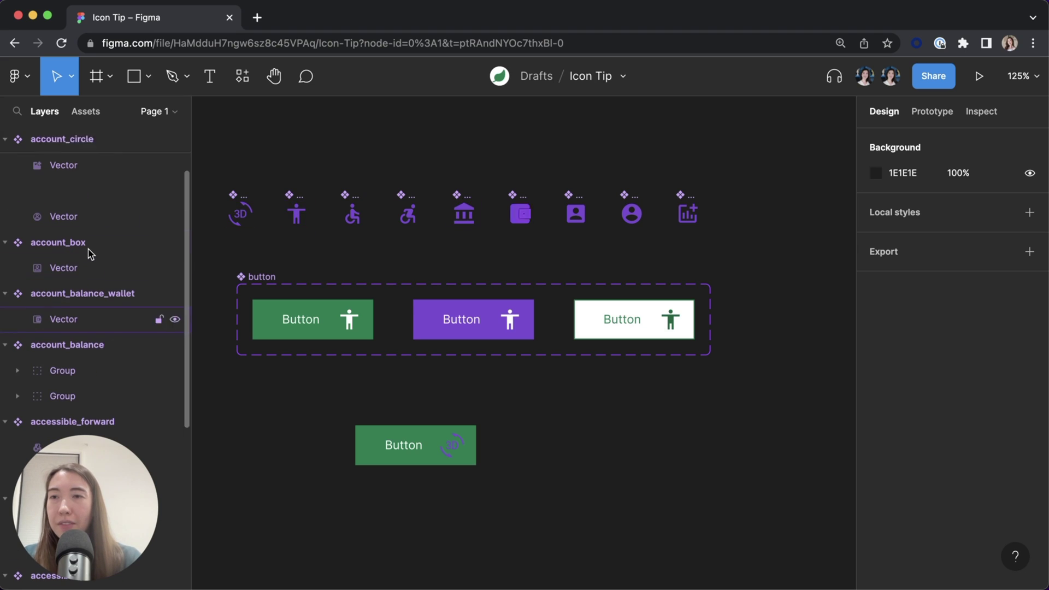
{"action": "scroll", "coordinate": [89, 251], "scroll_direction": "up", "scroll_amount": 1}
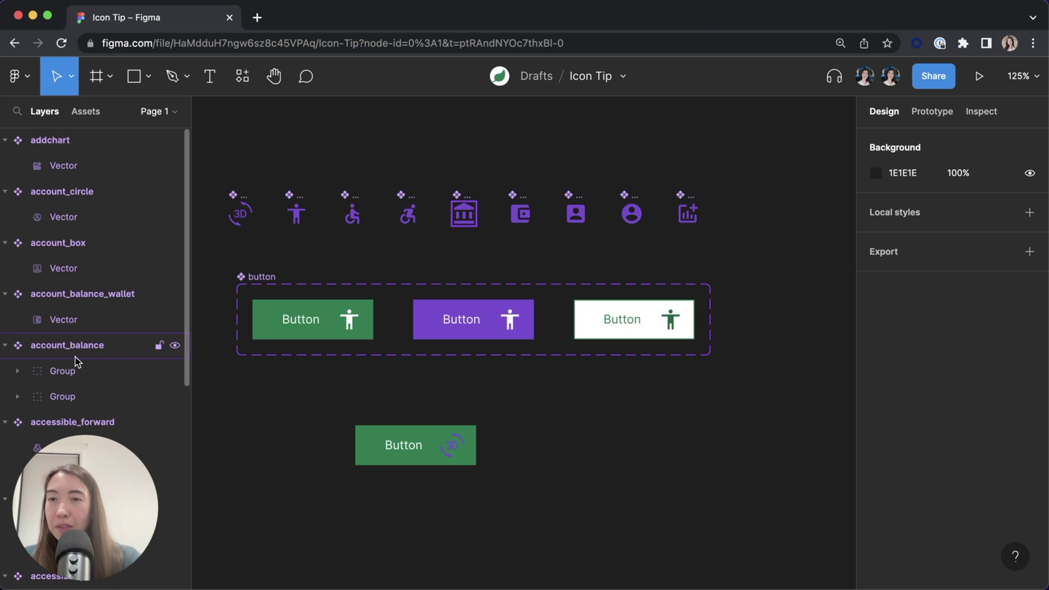
{"action": "scroll", "coordinate": [77, 350], "scroll_direction": "down", "scroll_amount": 2}
Step: Ungroup account_balance's glyph Group into five Vectors and delete its square bounding layer
{"action": "left_click", "coordinate": [76, 311]}
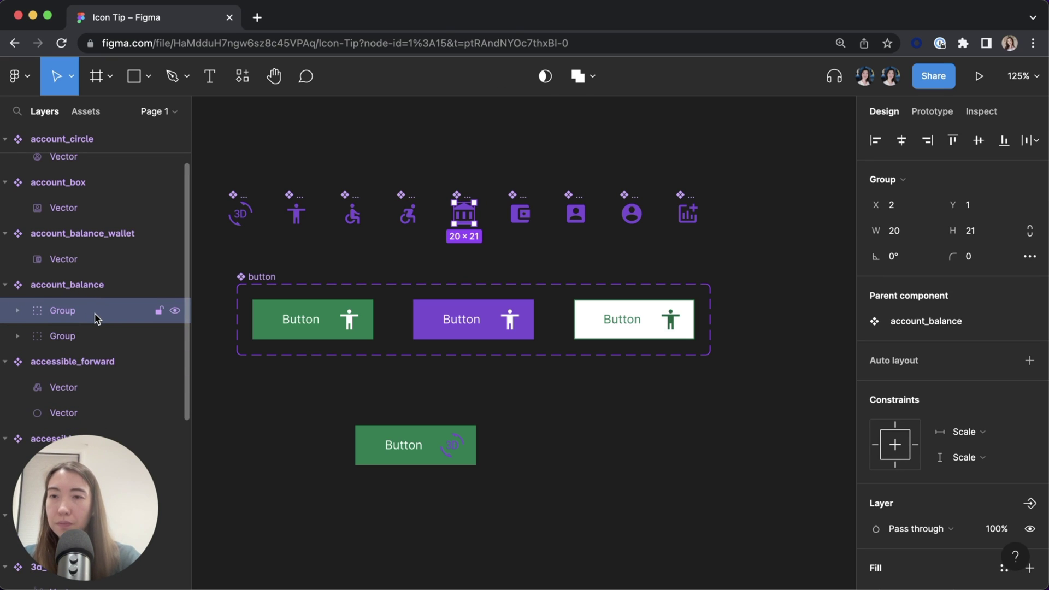
{"action": "right_click", "coordinate": [97, 318]}
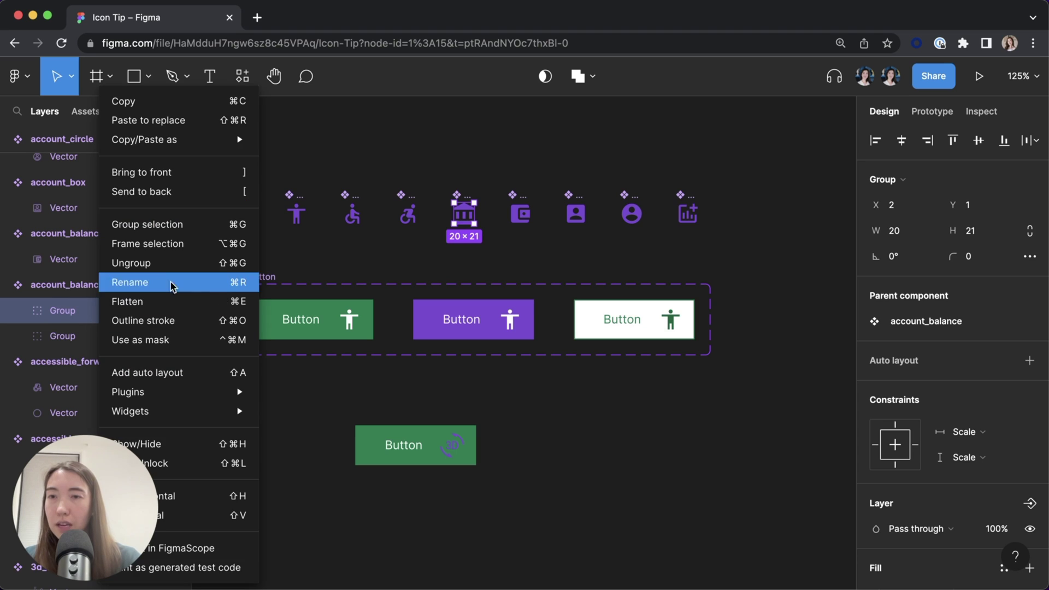
{"action": "left_click", "coordinate": [173, 263]}
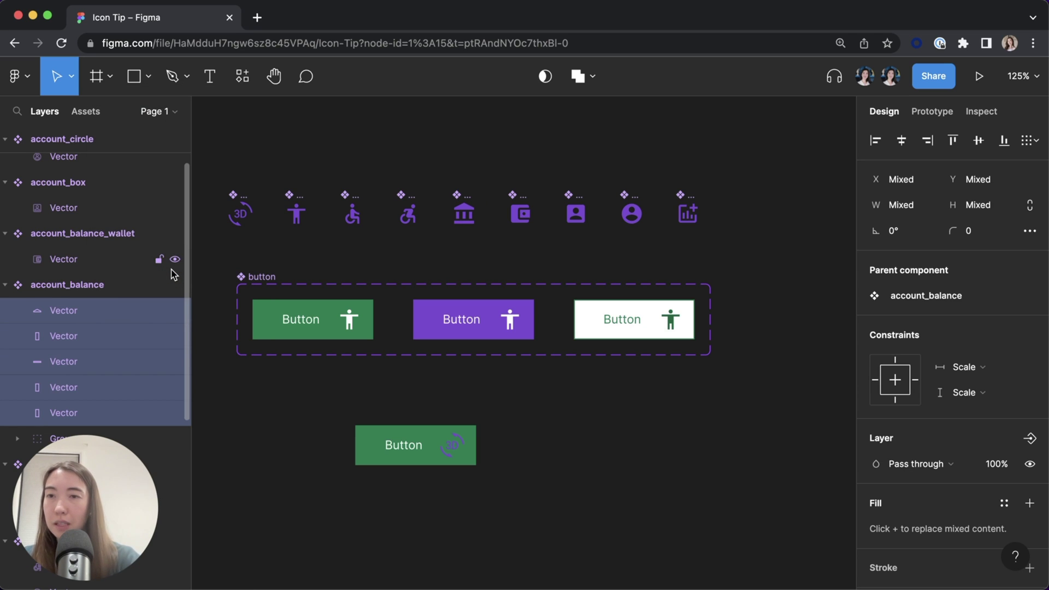
{"action": "scroll", "coordinate": [98, 361], "scroll_direction": "down", "scroll_amount": 3}
{"action": "left_click", "coordinate": [112, 331]}
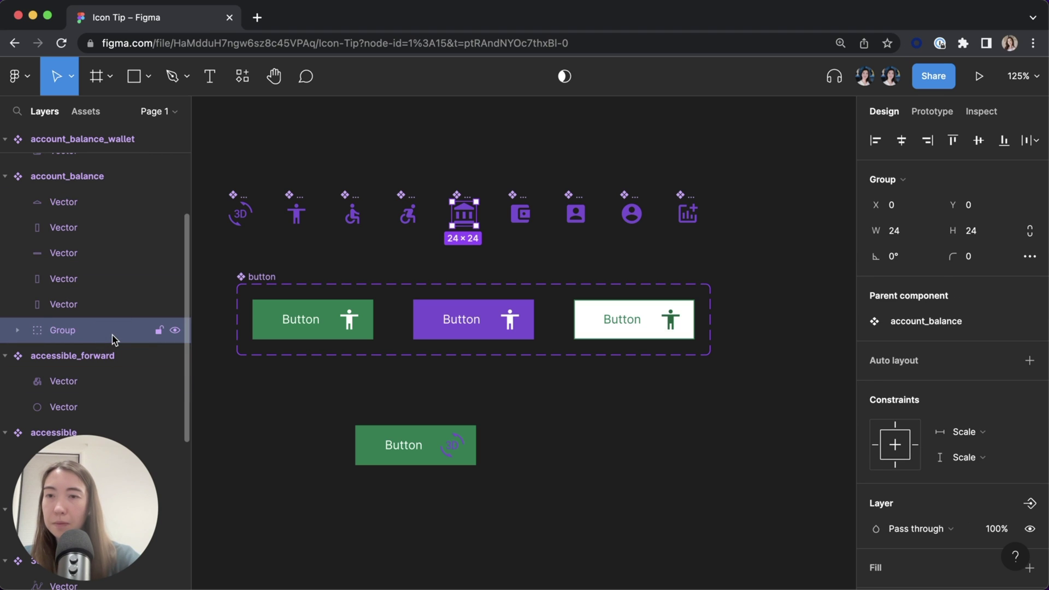
{"action": "key", "text": "ctrl+e"}
{"action": "key", "text": "Delete"}
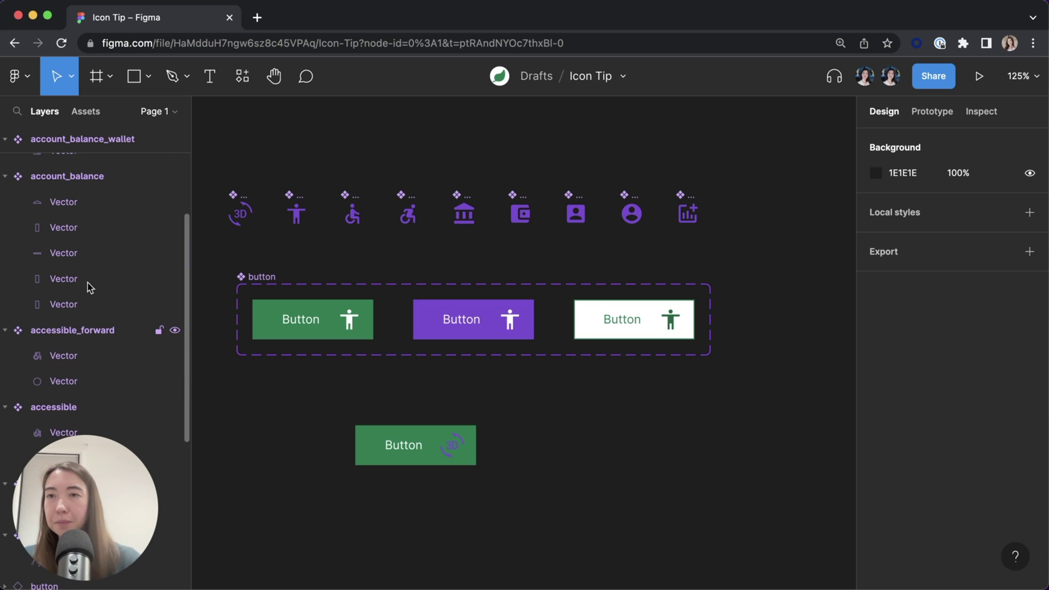
Step: Merge account_balance's five vectors into one Union shape
{"action": "scroll", "coordinate": [129, 242], "scroll_direction": "up", "scroll_amount": 3}
{"action": "scroll", "coordinate": [129, 242], "scroll_direction": "up", "scroll_amount": 2}
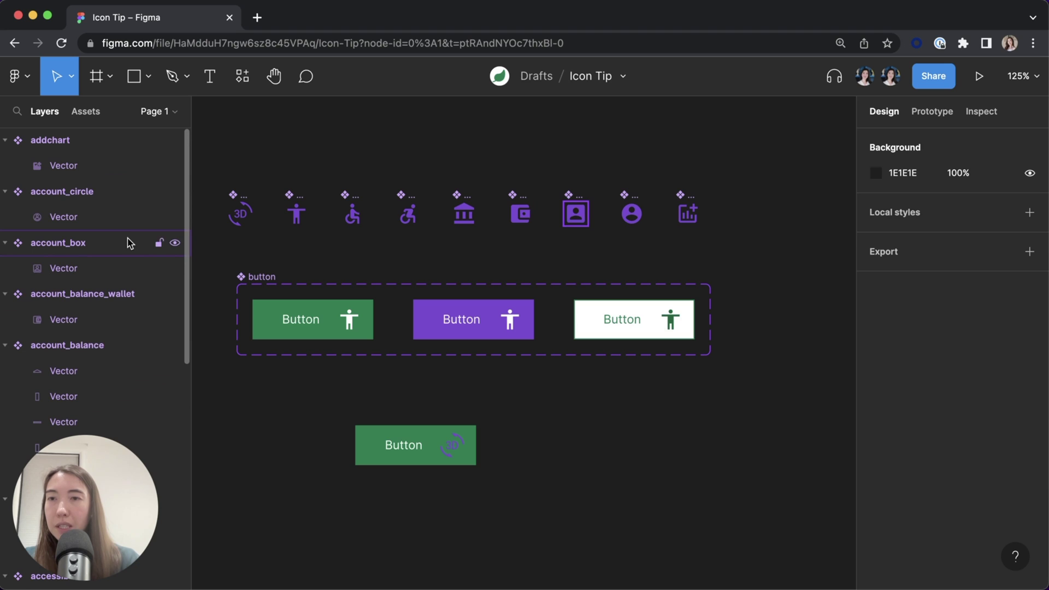
{"action": "scroll", "coordinate": [75, 296], "scroll_direction": "down", "scroll_amount": 5}
{"action": "scroll", "coordinate": [75, 297], "scroll_direction": "down", "scroll_amount": 2}
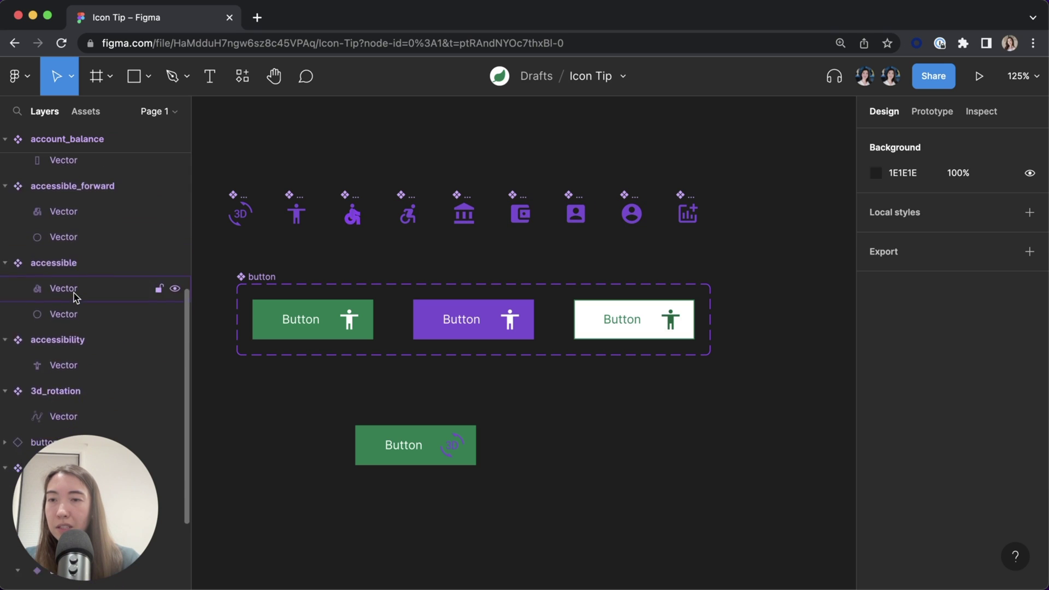
{"action": "scroll", "coordinate": [75, 297], "scroll_direction": "down", "scroll_amount": 1}
{"action": "scroll", "coordinate": [87, 250], "scroll_direction": "up", "scroll_amount": 6}
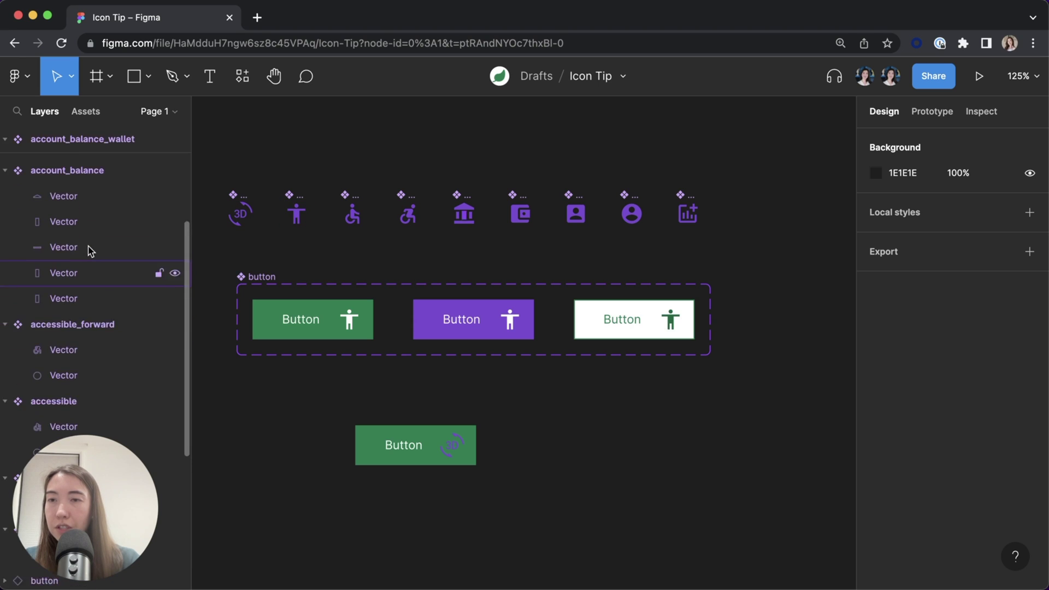
{"action": "scroll", "coordinate": [87, 250], "scroll_direction": "up", "scroll_amount": 2}
{"action": "scroll", "coordinate": [87, 250], "scroll_direction": "up", "scroll_amount": 4}
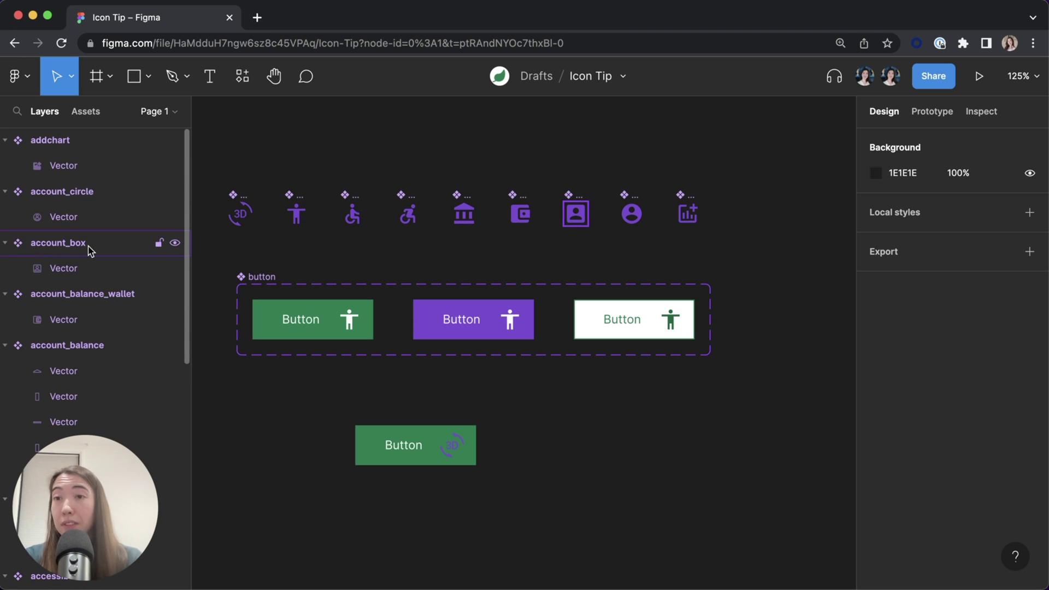
{"action": "scroll", "coordinate": [88, 251], "scroll_direction": "down", "scroll_amount": 2}
{"action": "scroll", "coordinate": [93, 328], "scroll_direction": "down", "scroll_amount": 2}
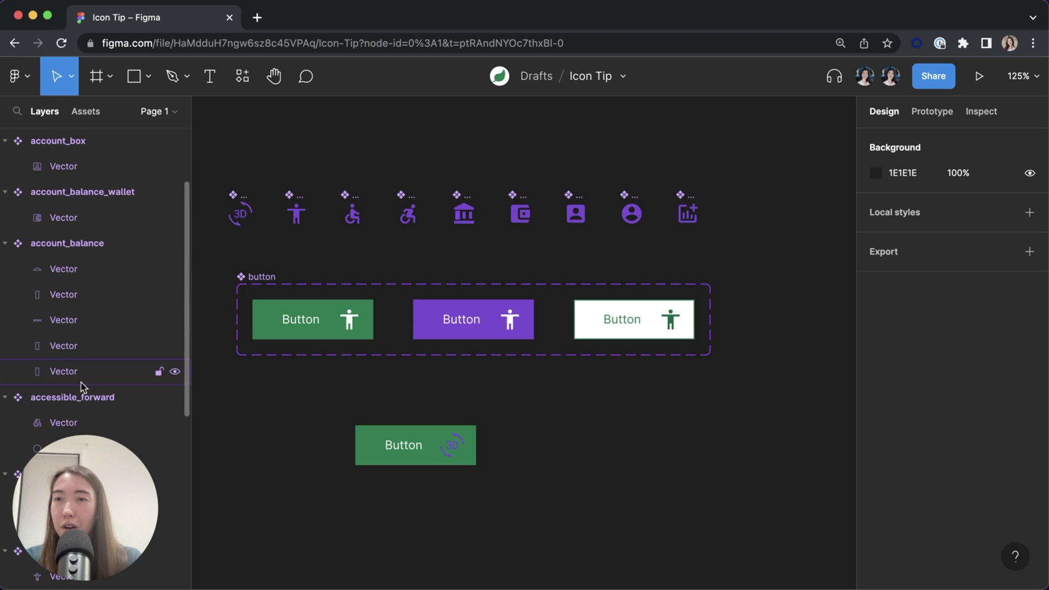
{"action": "left_click", "coordinate": [86, 269]}
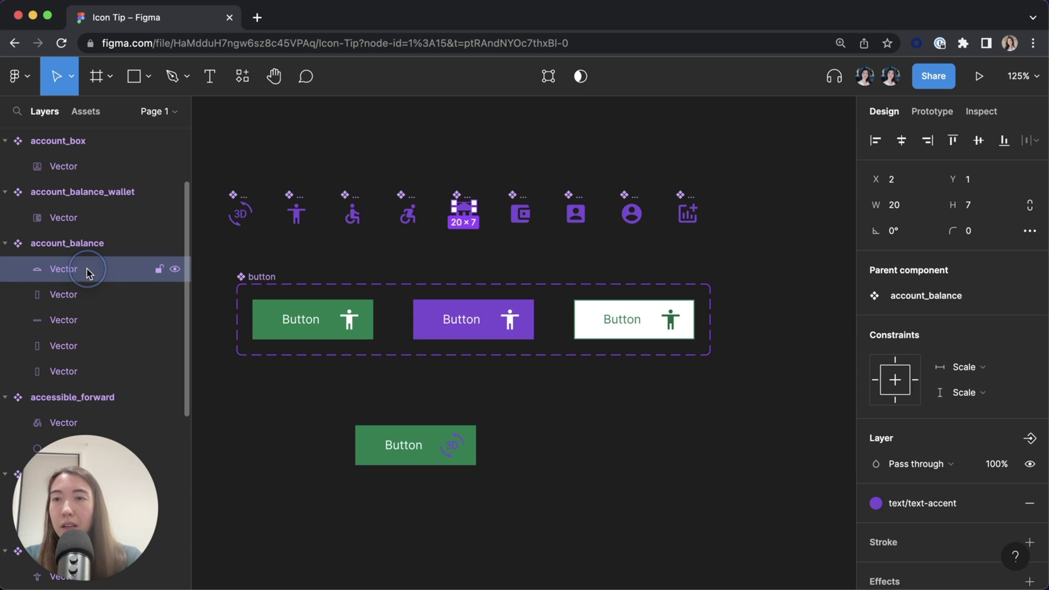
{"action": "left_click", "coordinate": [96, 377], "text": "shift"}
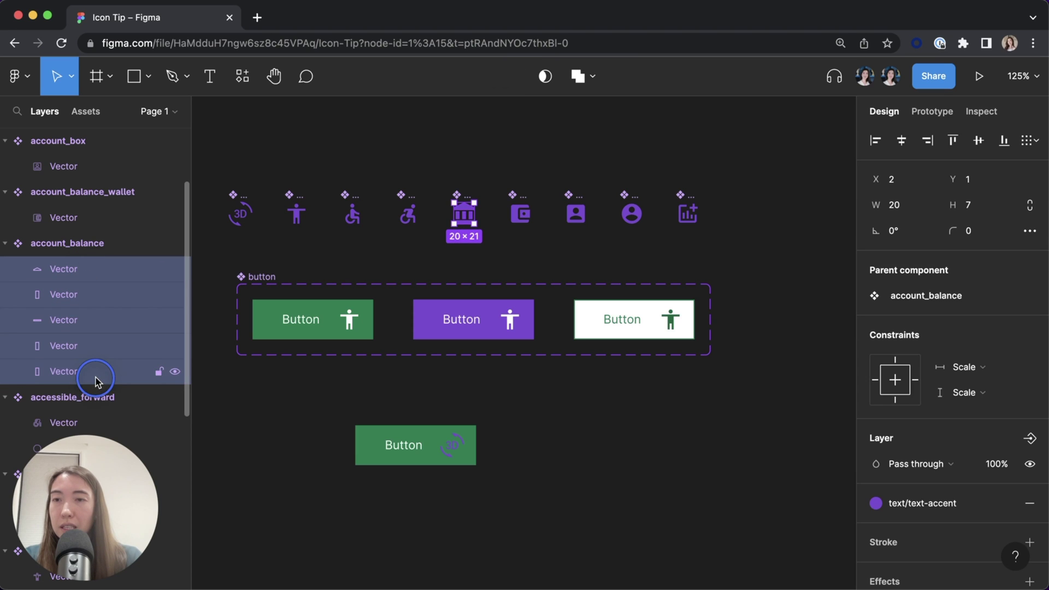
{"action": "left_click", "coordinate": [579, 77]}
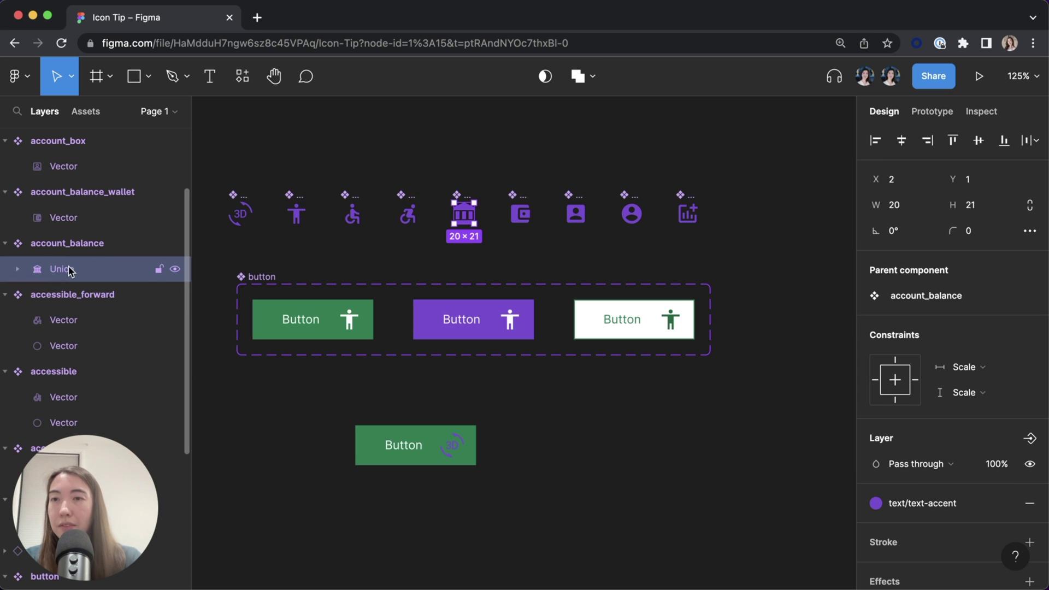
Step: Merge accessible_forward's two vectors into one Union shape, then clear the selection
{"action": "scroll", "coordinate": [74, 295], "scroll_direction": "down", "scroll_amount": 2}
{"action": "scroll", "coordinate": [74, 300], "scroll_direction": "down", "scroll_amount": 3}
{"action": "left_click", "coordinate": [81, 195]}
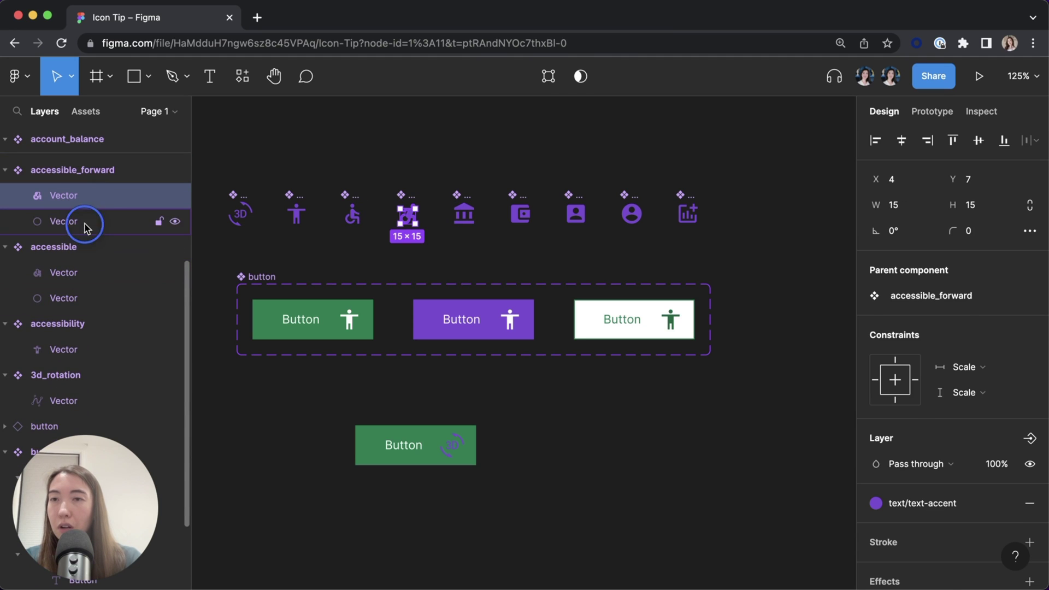
{"action": "left_click", "coordinate": [85, 221], "text": "shift"}
{"action": "left_click", "coordinate": [579, 77]}
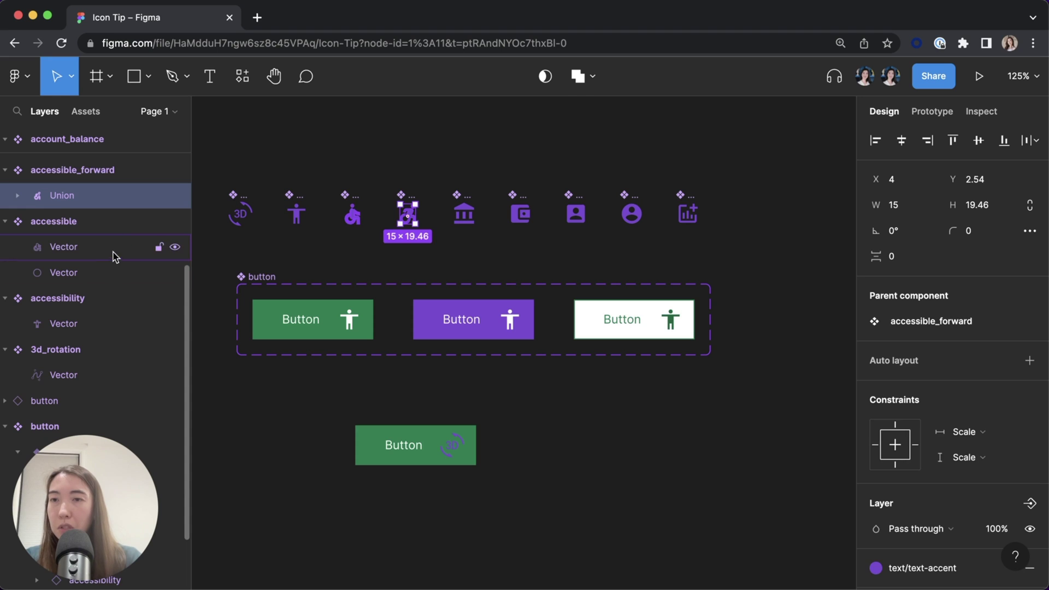
{"action": "left_click", "coordinate": [82, 244]}
{"action": "scroll", "coordinate": [114, 275], "scroll_direction": "up", "scroll_amount": 5}
{"action": "left_click", "coordinate": [216, 176]}
Step: Select the inner layer of all nine icon components and batch-rename them 'Vector'
{"action": "left_click_drag", "start_coordinate": [215, 177], "coordinate": [701, 226]}
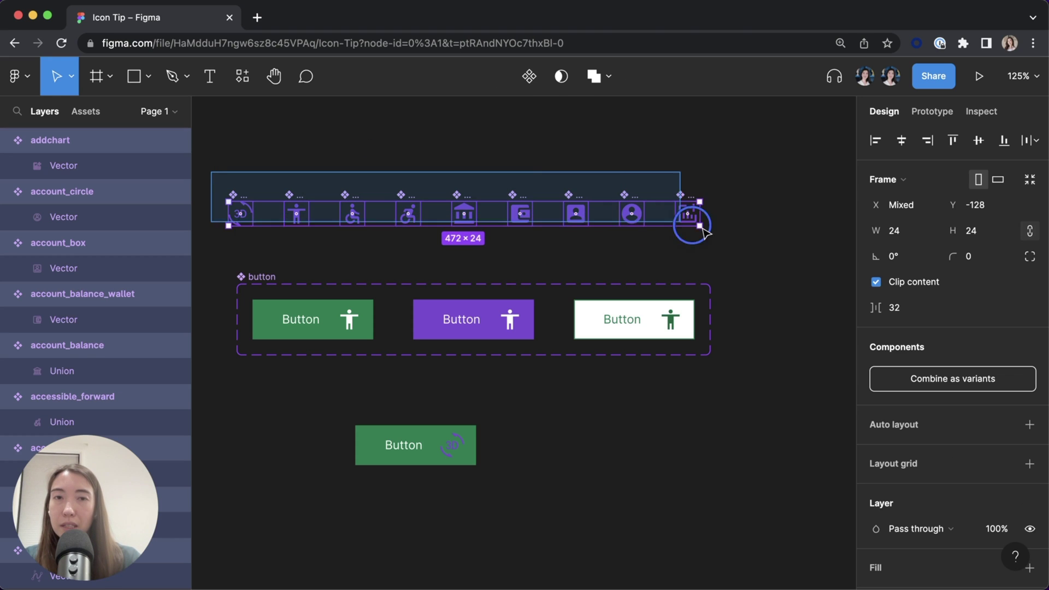
{"action": "key", "text": "Return"}
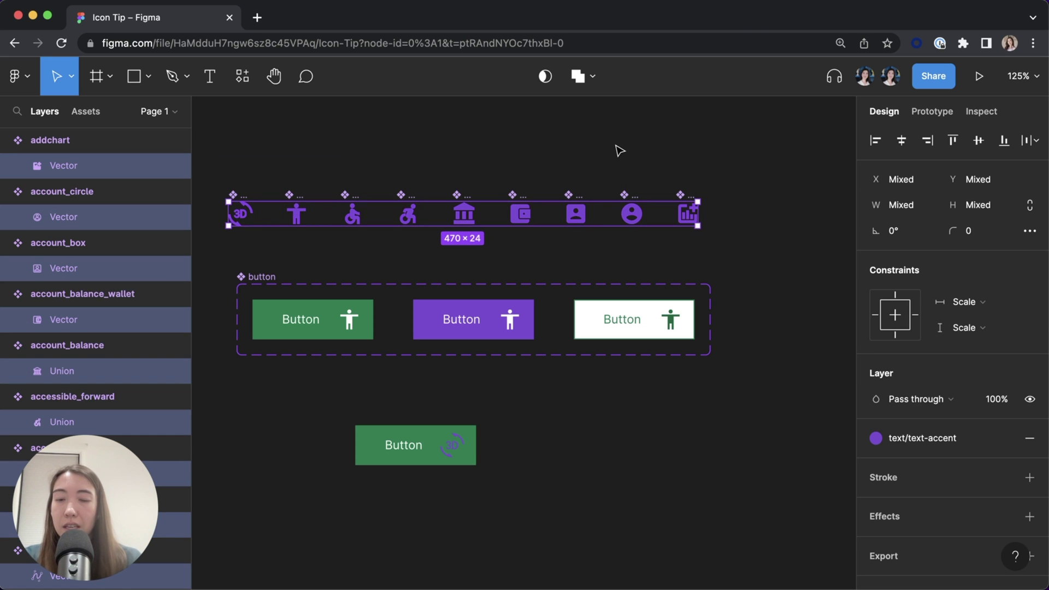
{"action": "key", "text": "super+r"}
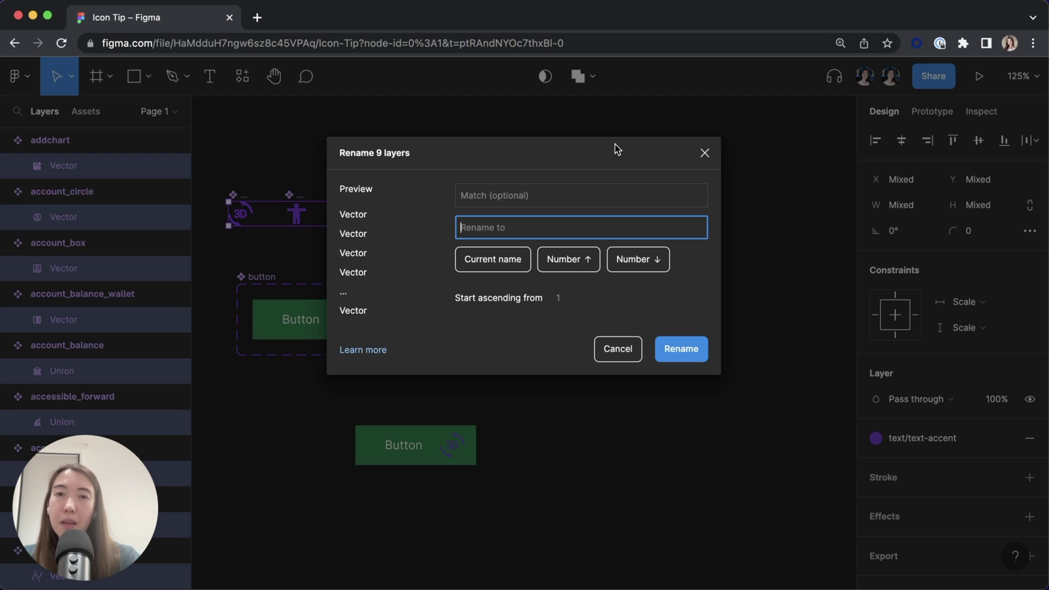
{"action": "type", "text": "V"}
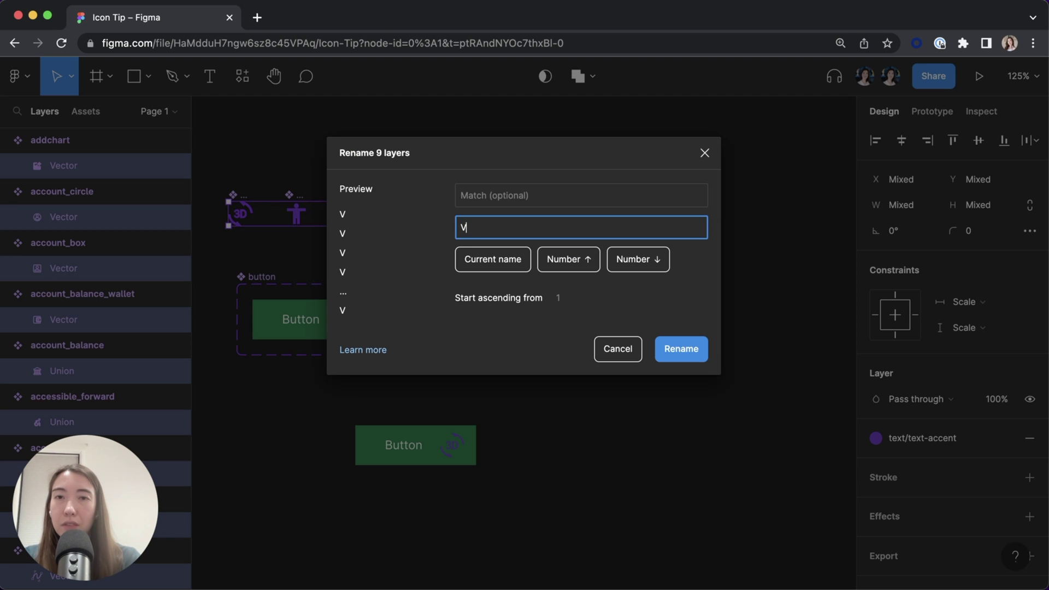
{"action": "type", "text": "ector"}
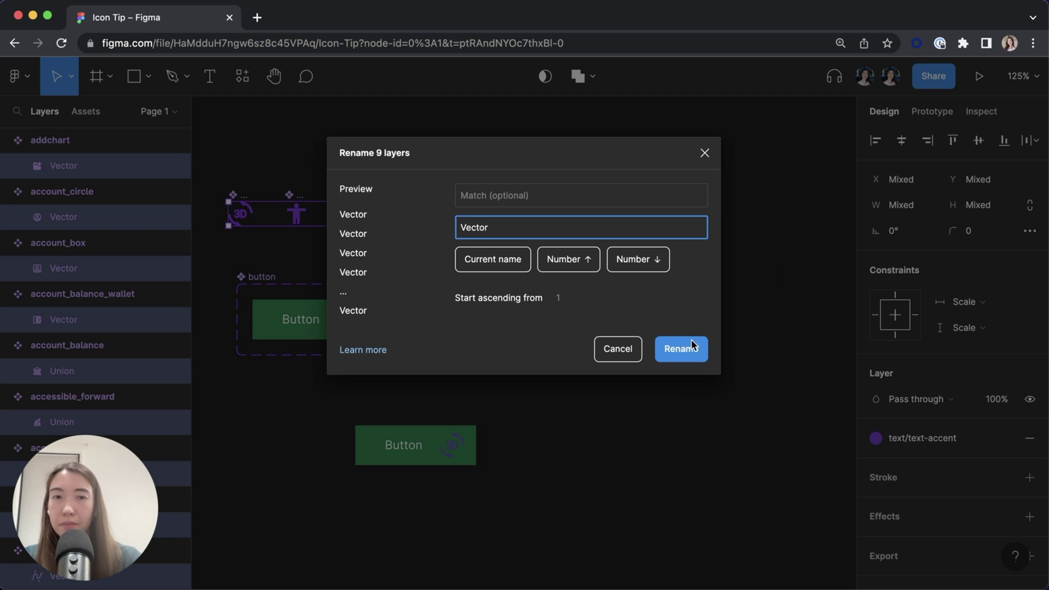
{"action": "left_click", "coordinate": [691, 349]}
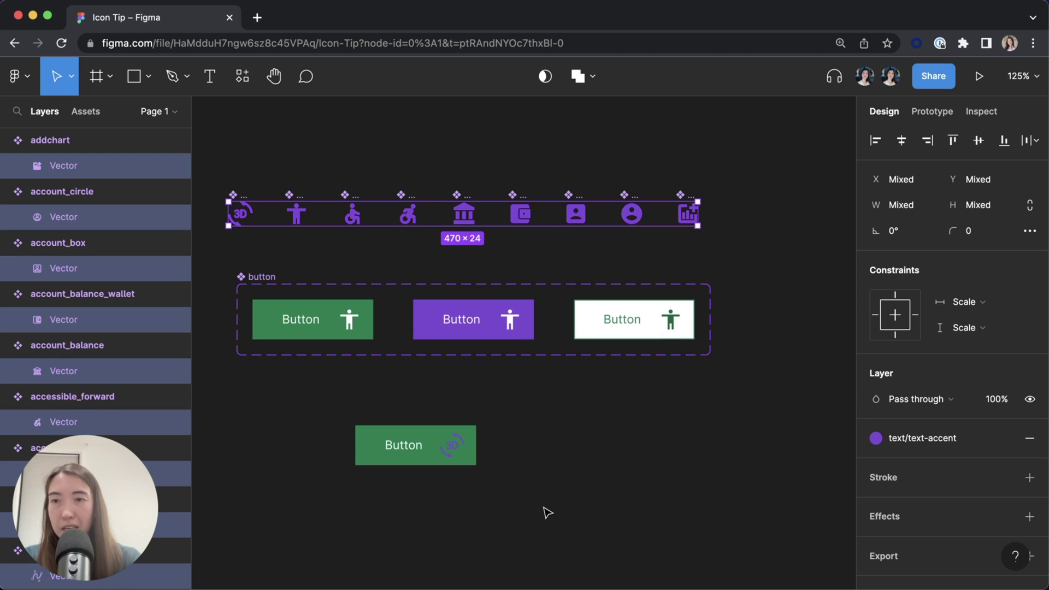
Step: Delete the old green button copy and place a fresh green button copy below the set
{"action": "left_click", "coordinate": [596, 484]}
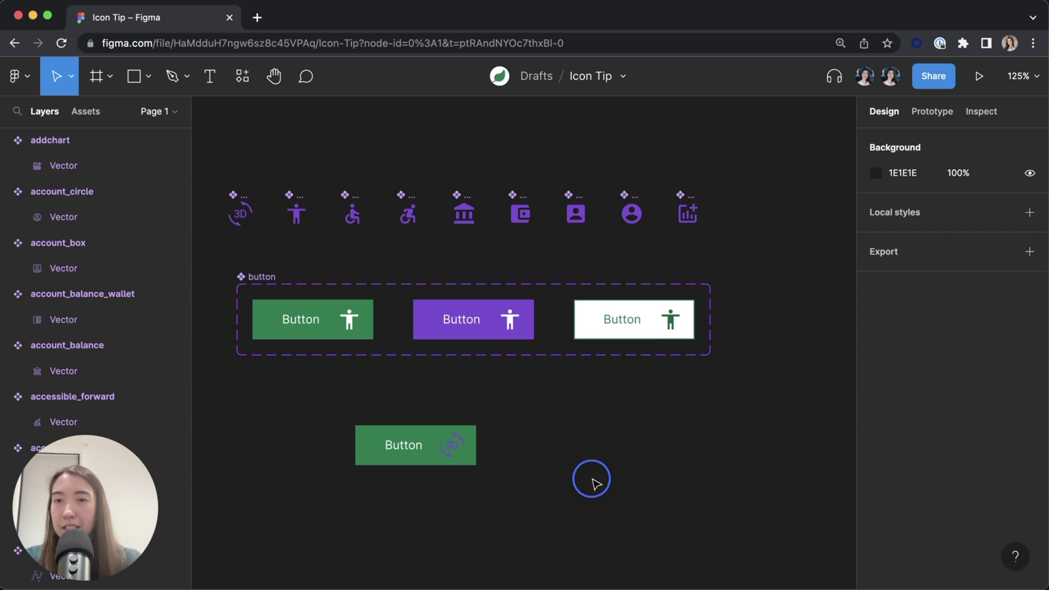
{"action": "left_click", "coordinate": [415, 456]}
{"action": "key", "text": "Delete"}
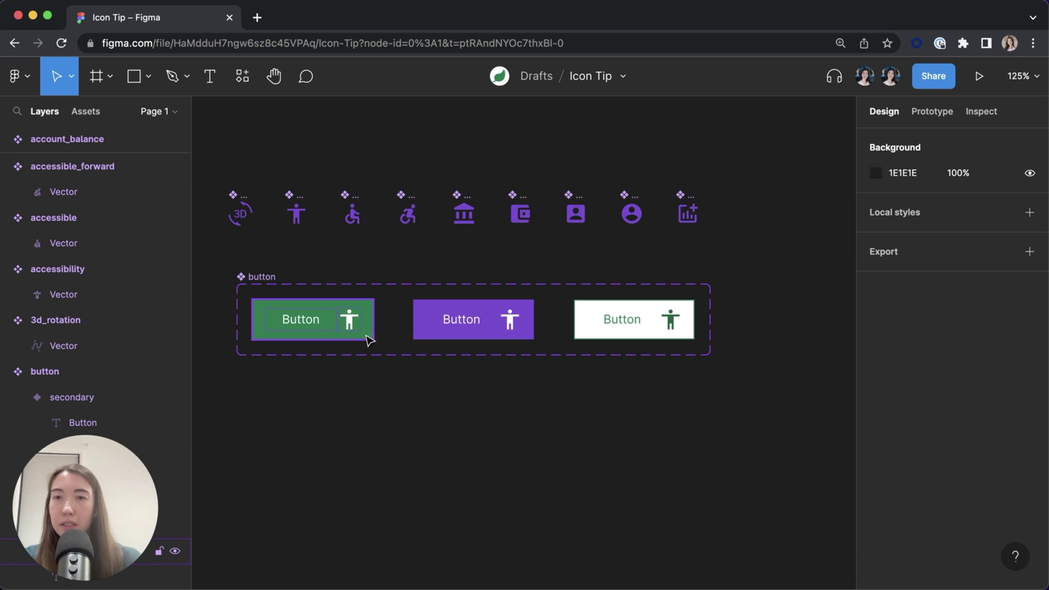
{"action": "left_click", "coordinate": [340, 331]}
{"action": "left_click_drag", "start_coordinate": [363, 340], "coordinate": [527, 438]}
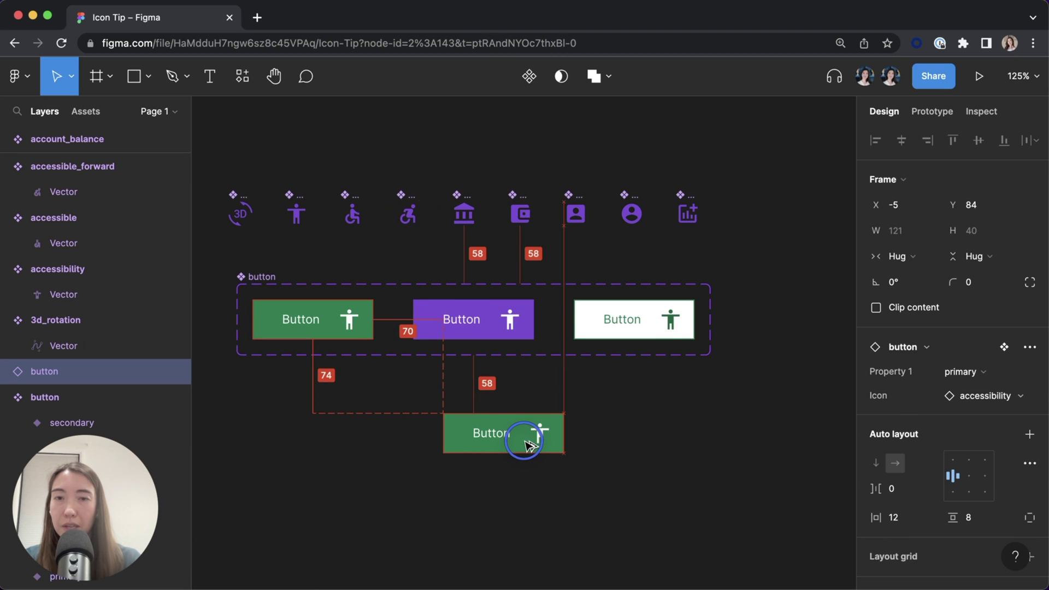
Step: Swap the copy's icon through 3d_rotation, a wheelchair icon and account_balance_wallet
{"action": "left_click", "coordinate": [991, 395]}
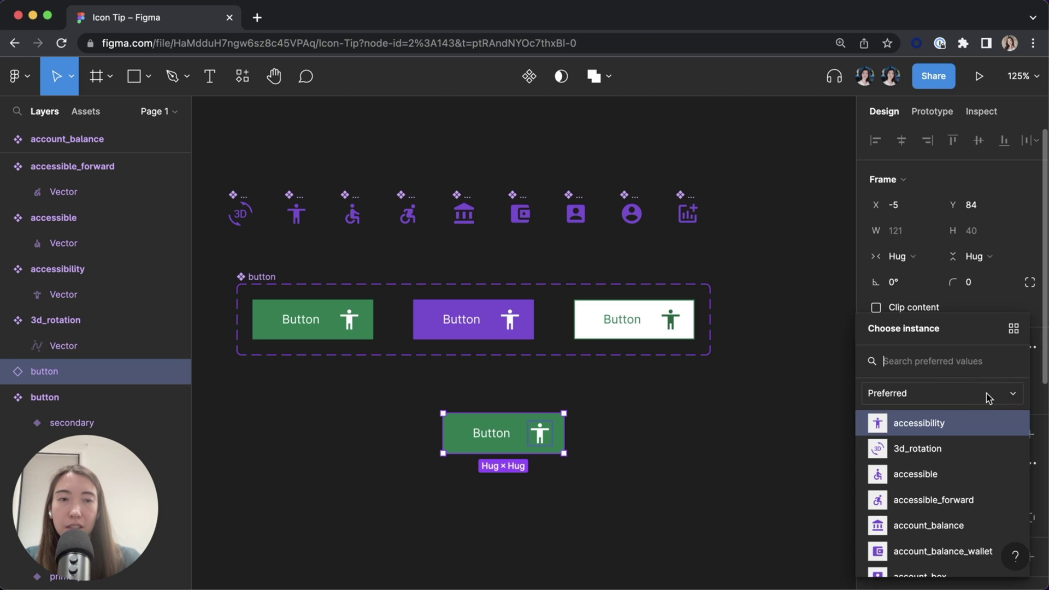
{"action": "left_click", "coordinate": [920, 449]}
{"action": "left_click", "coordinate": [991, 396]}
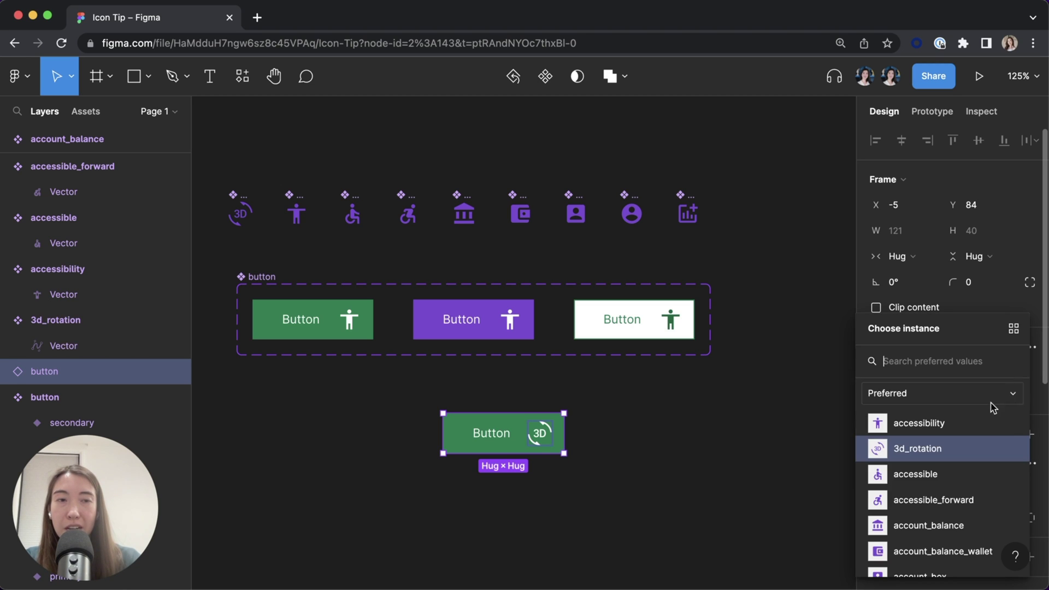
{"action": "left_click", "coordinate": [950, 498]}
{"action": "left_click", "coordinate": [991, 396]}
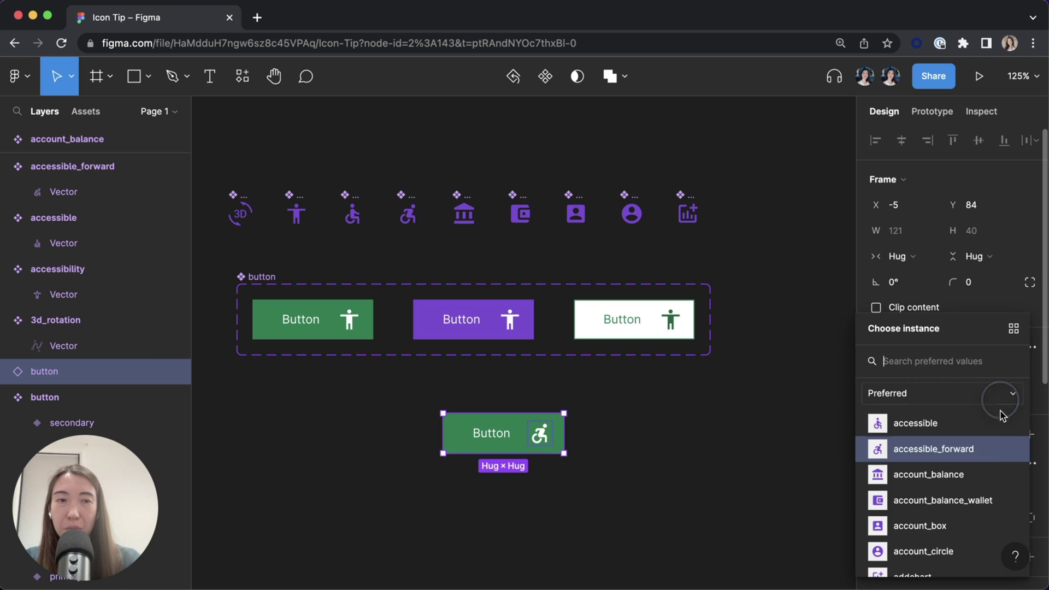
{"action": "left_click", "coordinate": [986, 499]}
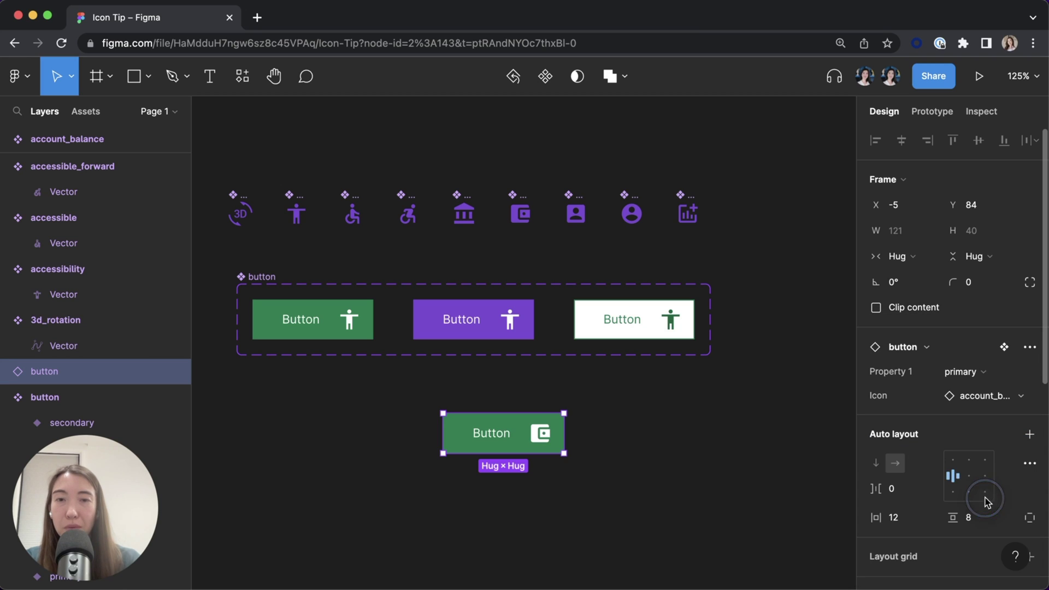
Step: Switch the copy to the secondary variant, then swap its icon to account_circle and 3d_rotation
{"action": "left_click", "coordinate": [985, 377]}
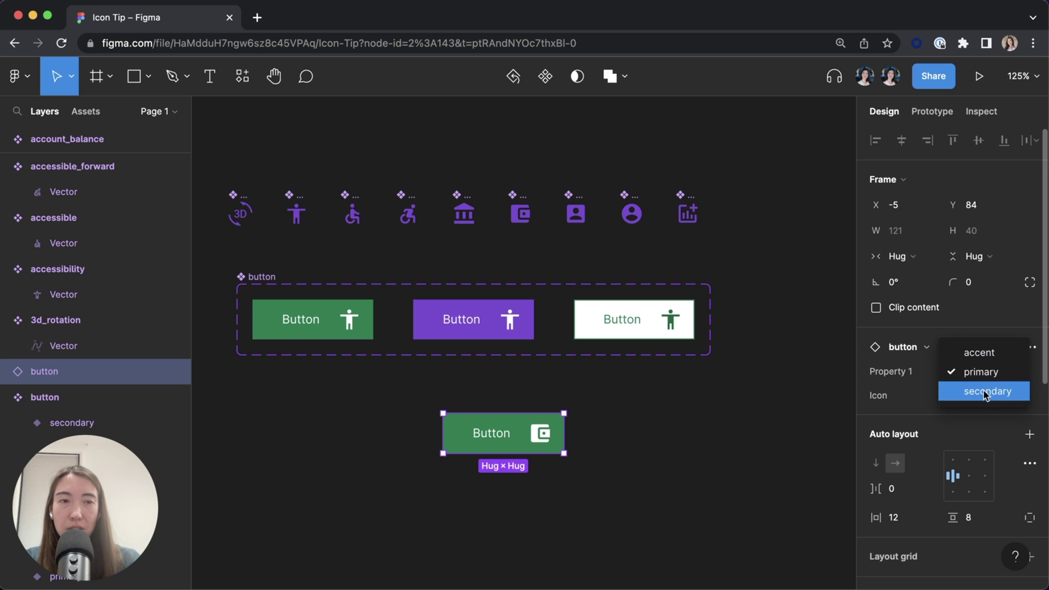
{"action": "left_click", "coordinate": [986, 391]}
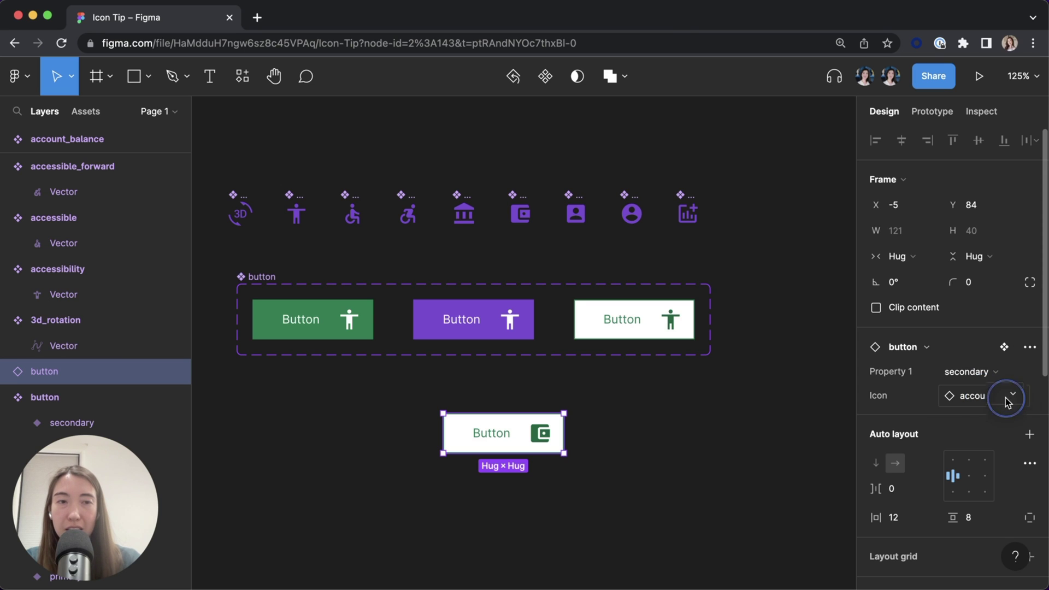
{"action": "left_click", "coordinate": [1006, 398]}
{"action": "left_click", "coordinate": [945, 509]}
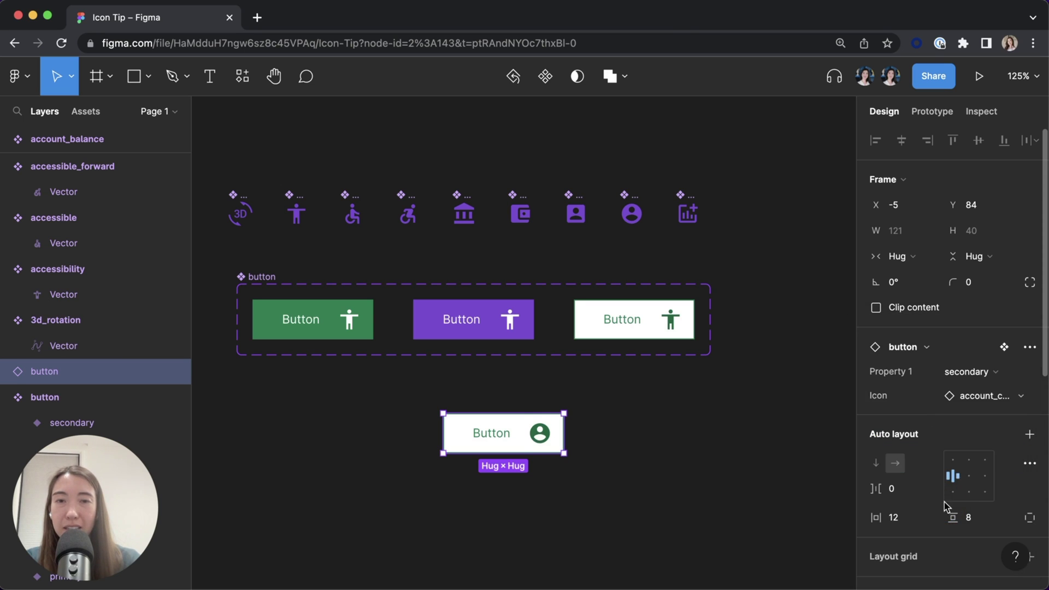
{"action": "left_click", "coordinate": [1021, 401]}
{"action": "scroll", "coordinate": [978, 470], "scroll_direction": "up", "scroll_amount": 3}
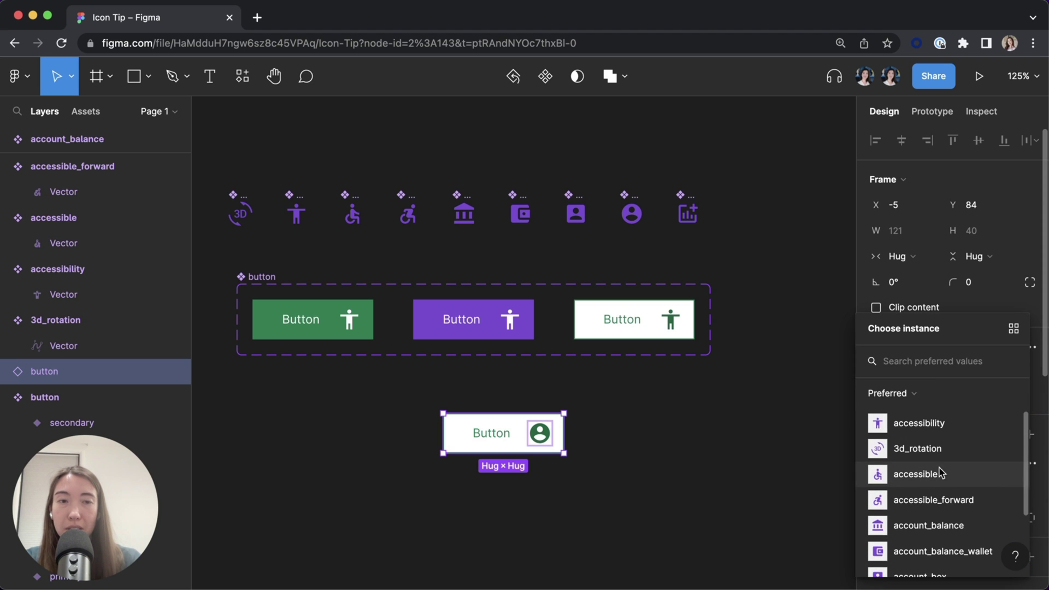
{"action": "left_click", "coordinate": [977, 451]}
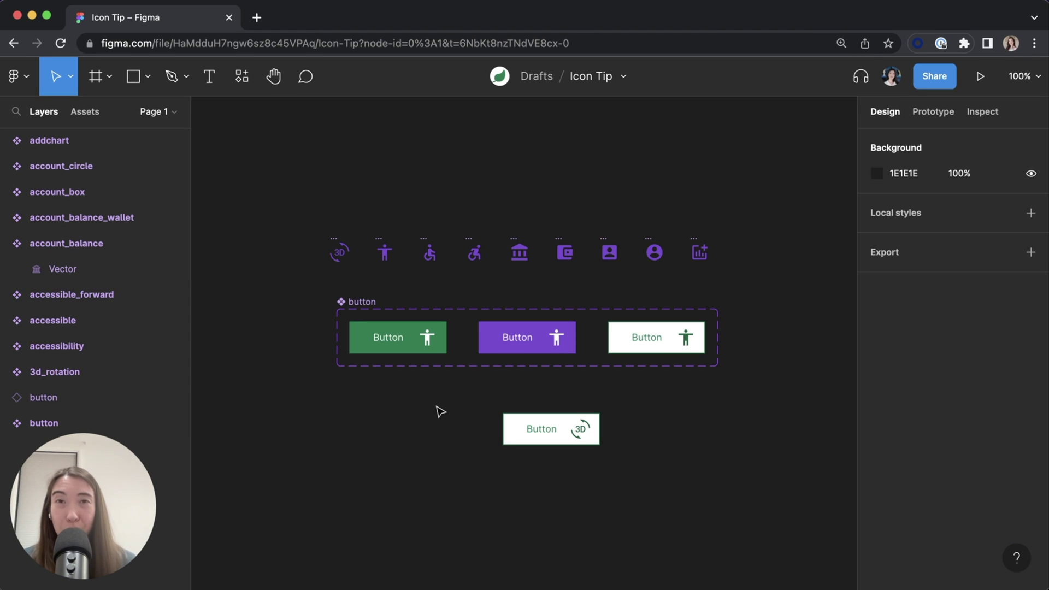